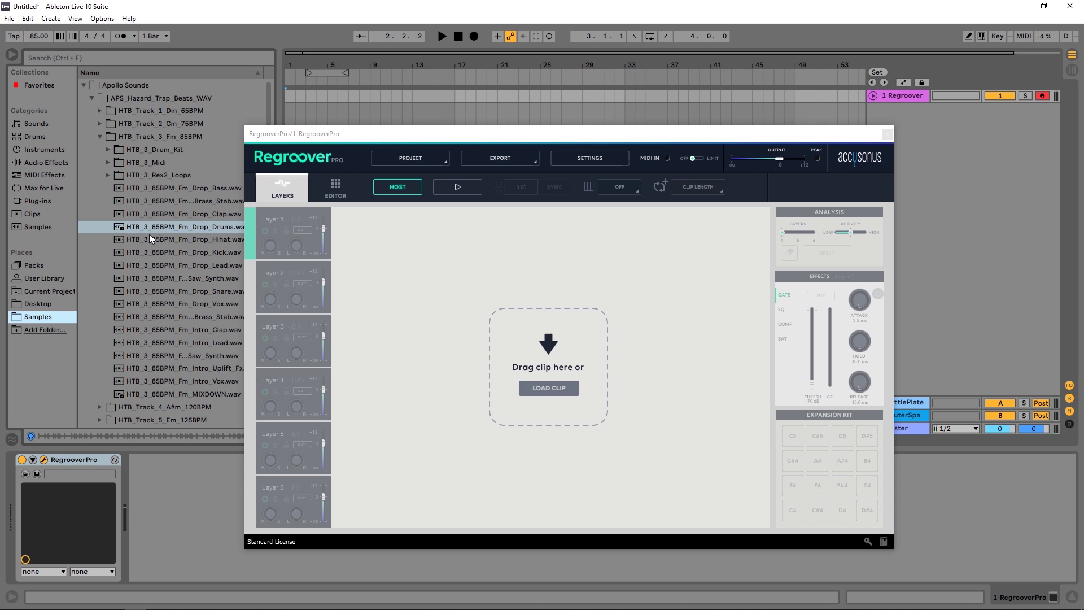
# Step: Load the Drop Drums loop into Regroover Pro and play it to hear the four split layers
pyautogui.moveTo(149, 234); pyautogui.dragTo(449, 230)
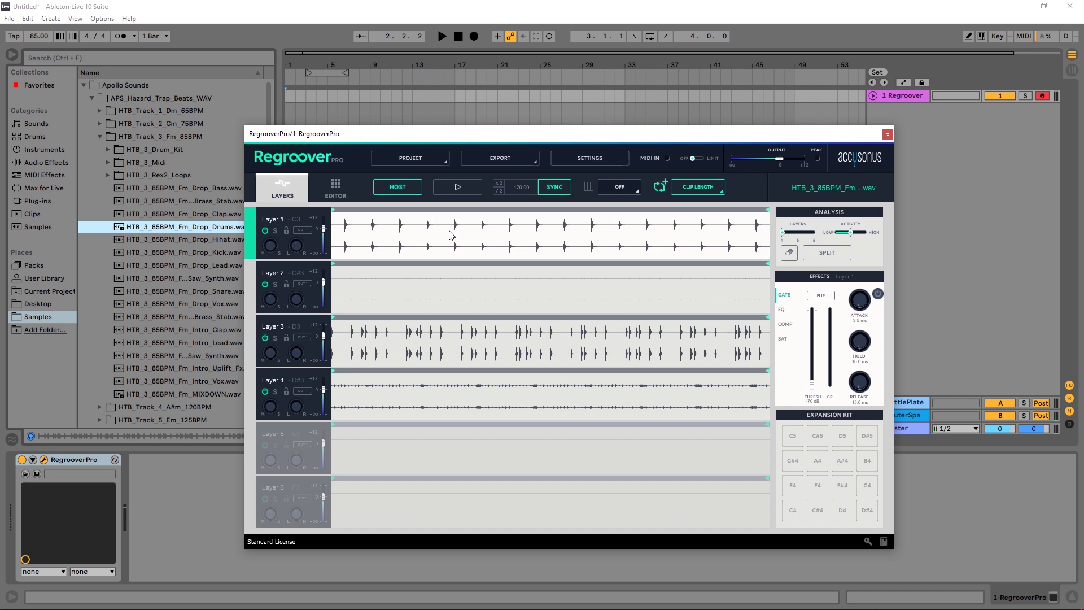
pyautogui.press('space')
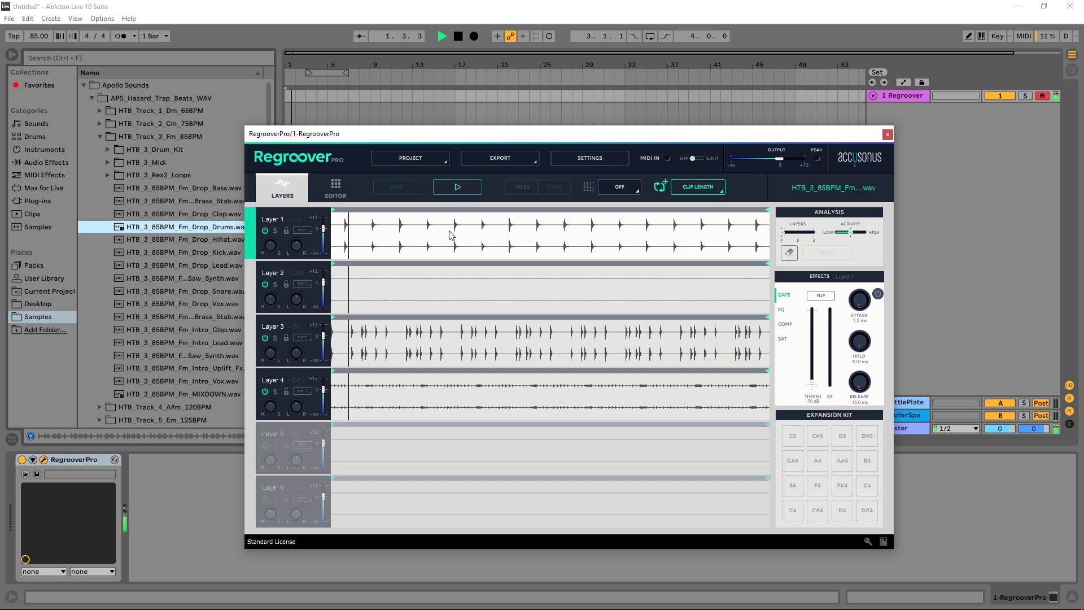
pyautogui.press('space')
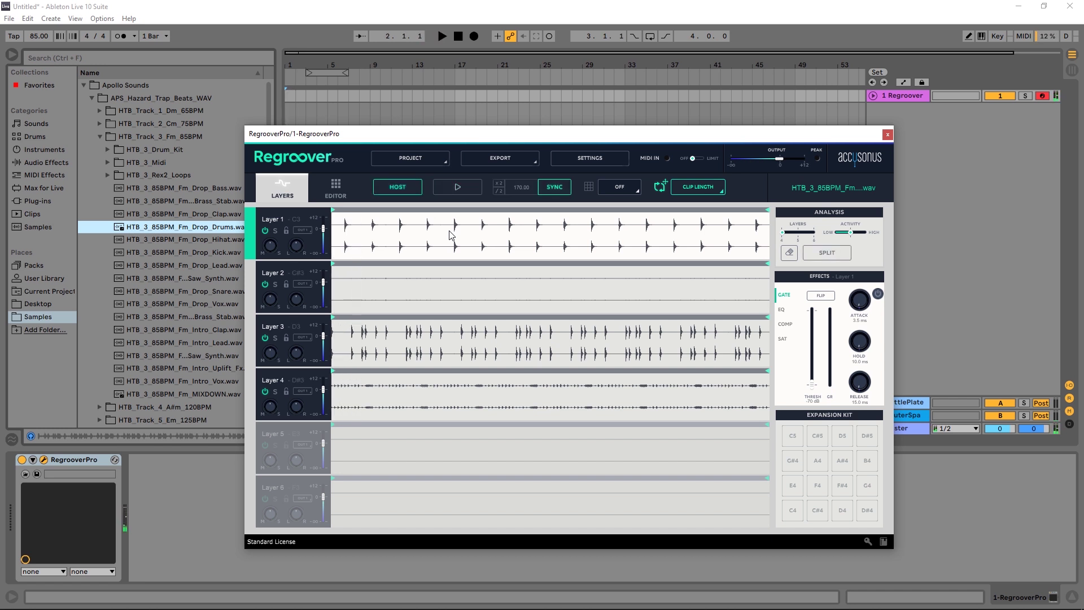
# Step: Halve the detected tempo from 170 to 85 BPM and audition the re-analysed loop once
pyautogui.click(498, 192)
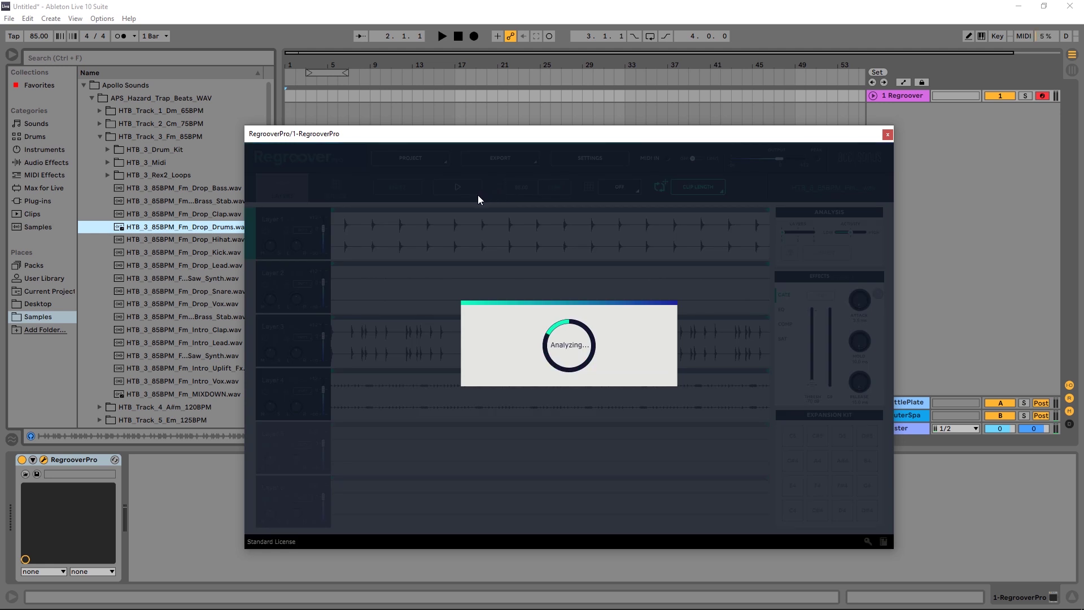
pyautogui.press('space')
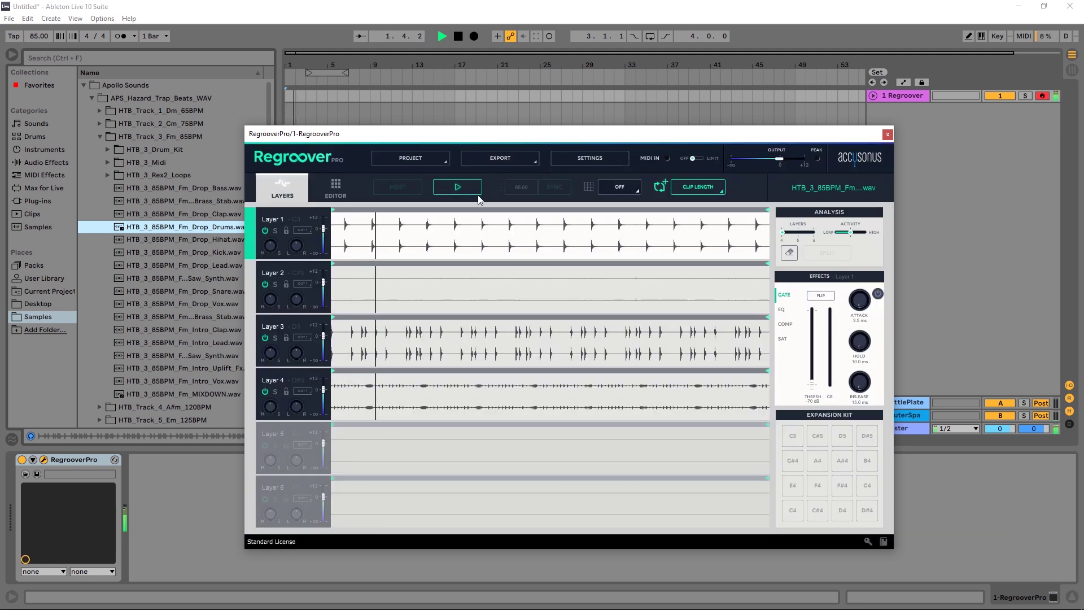
pyautogui.press('space')
pyautogui.click(137, 227)
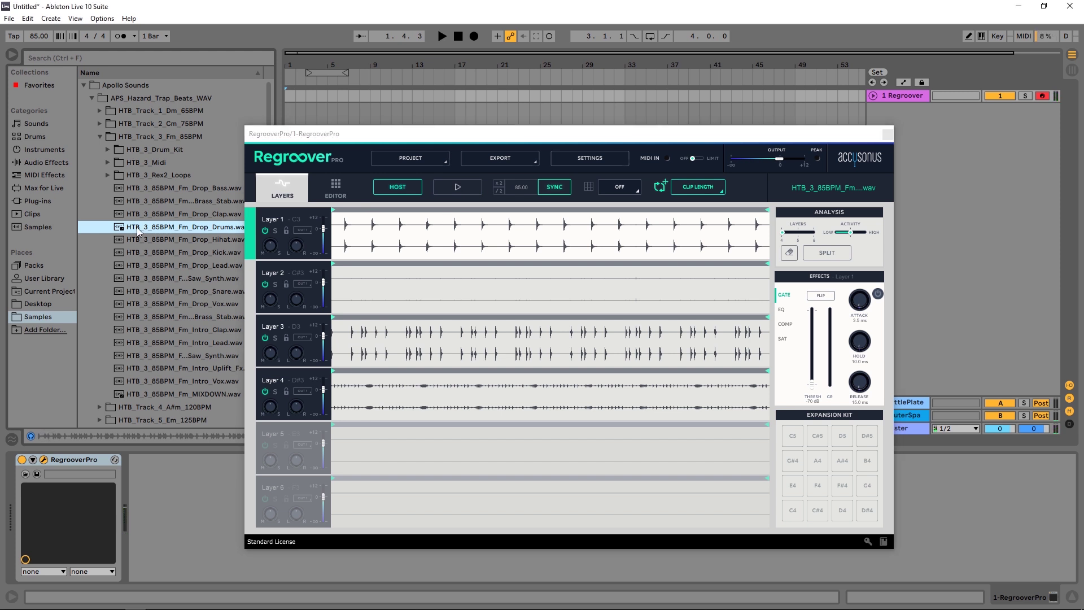
pyautogui.click(457, 287)
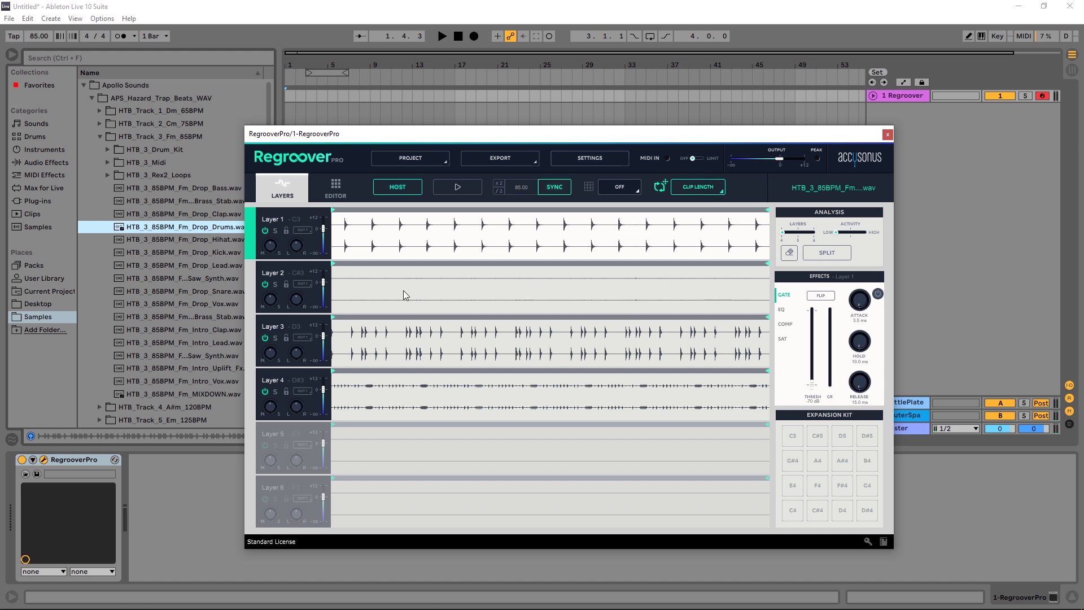
# Step: Solo Layer 2, play it alone, then unsolo it so all layers play
pyautogui.click(277, 294)
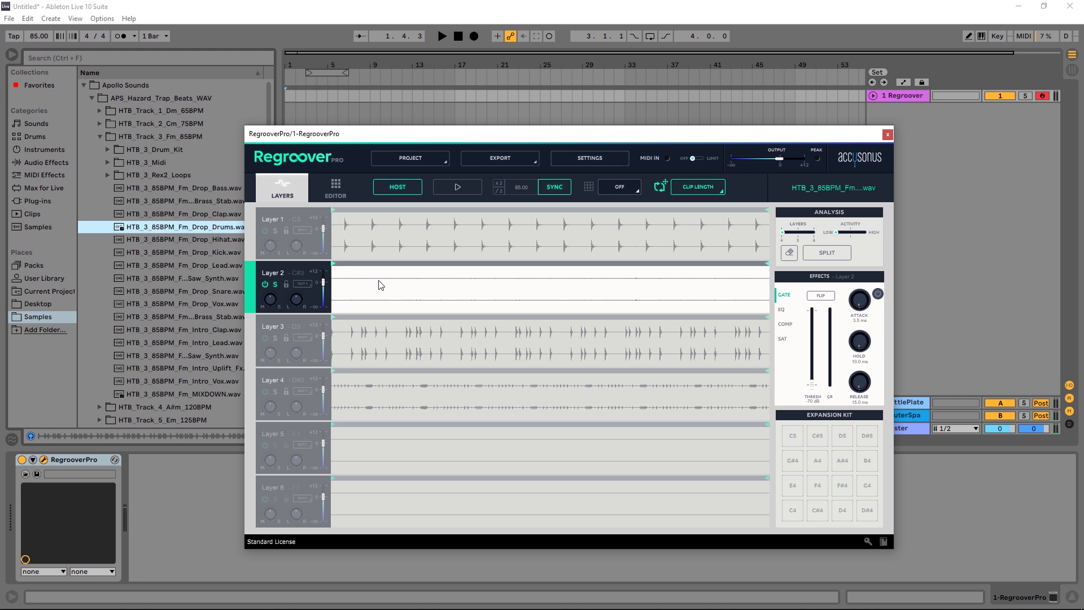
pyautogui.press('space')
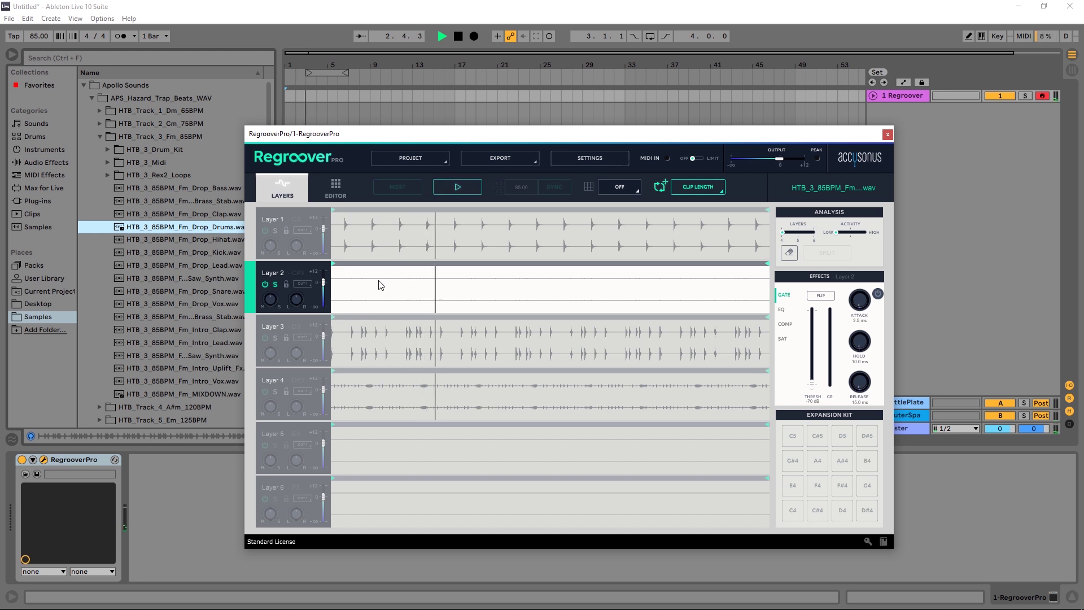
pyautogui.press('space')
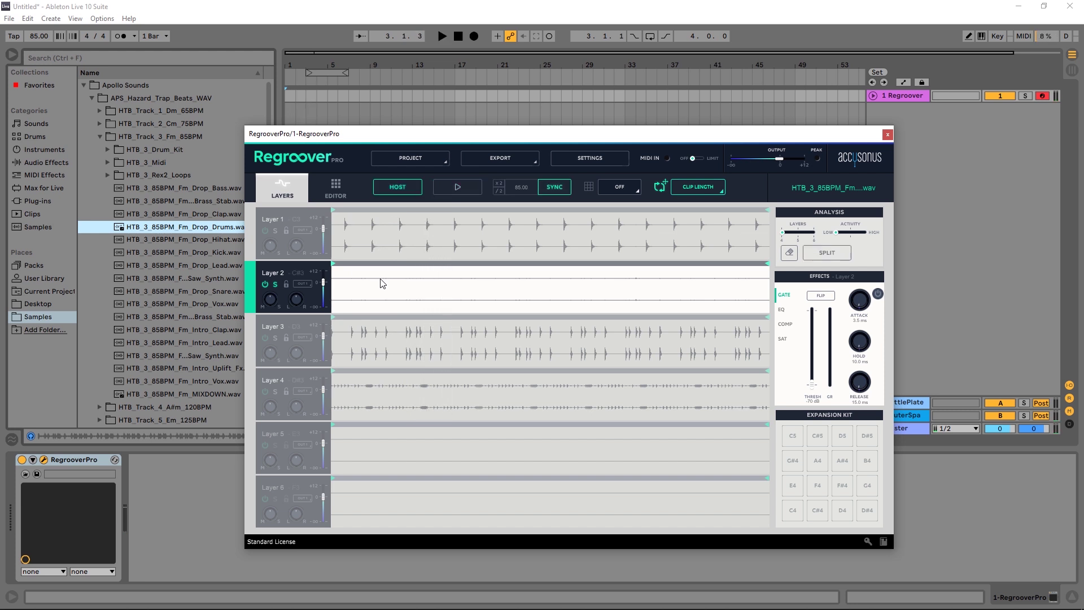
pyautogui.click(275, 284)
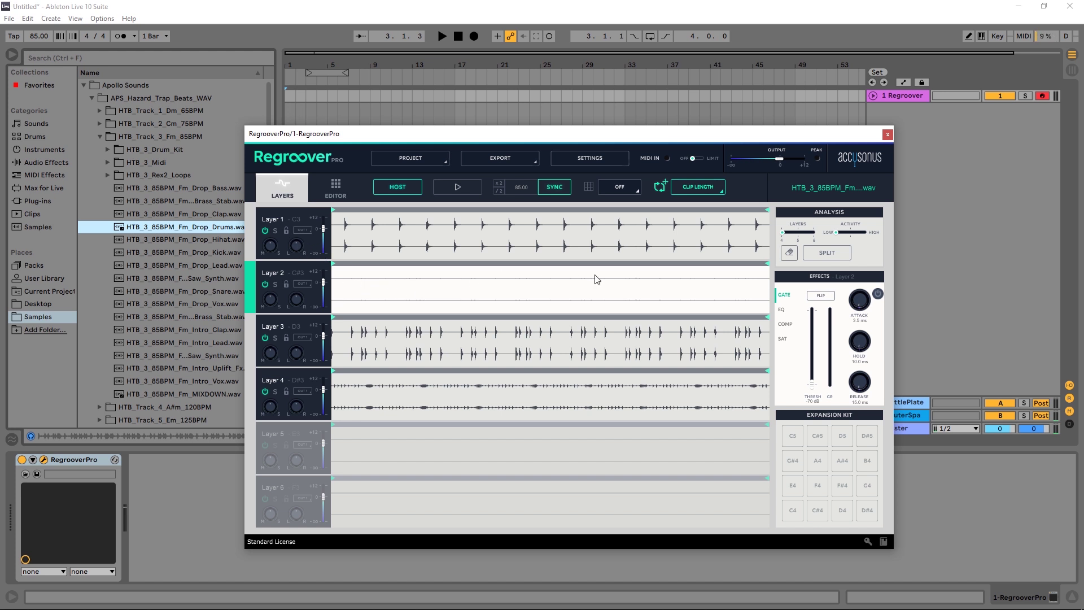
# Step: Paint an erase region across Layer 2's entire lane, then select Layers 1 and 4
pyautogui.click(789, 254)
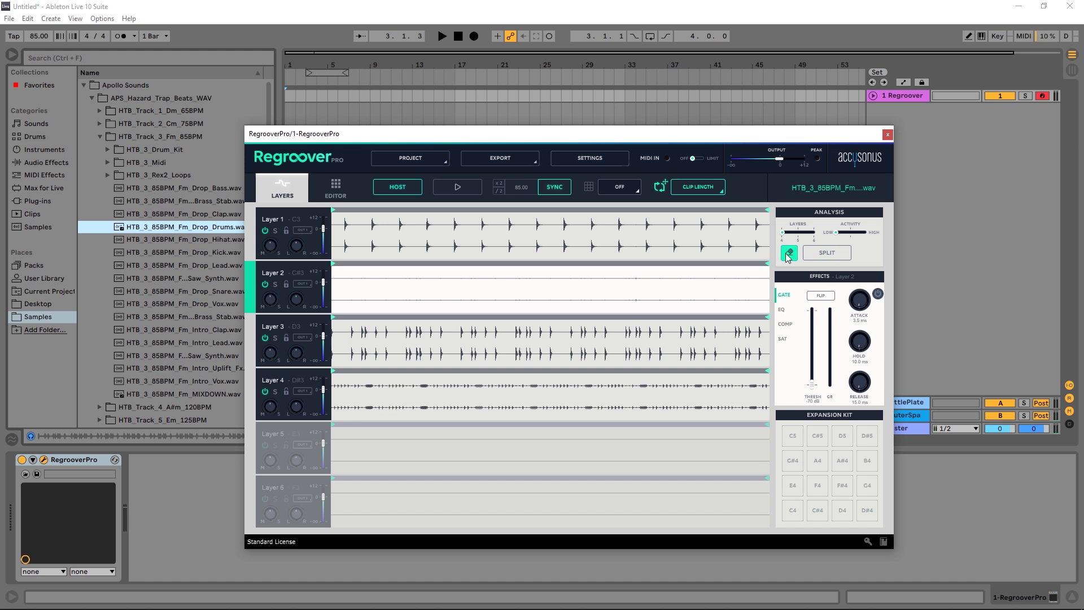
pyautogui.click(401, 291)
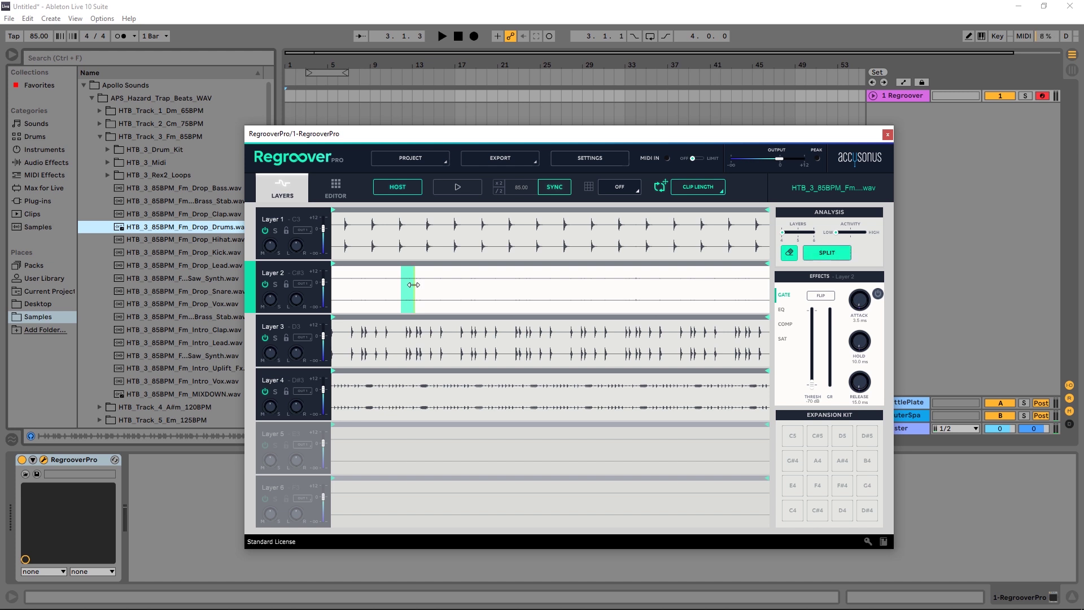
pyautogui.moveTo(414, 289); pyautogui.dragTo(788, 290)
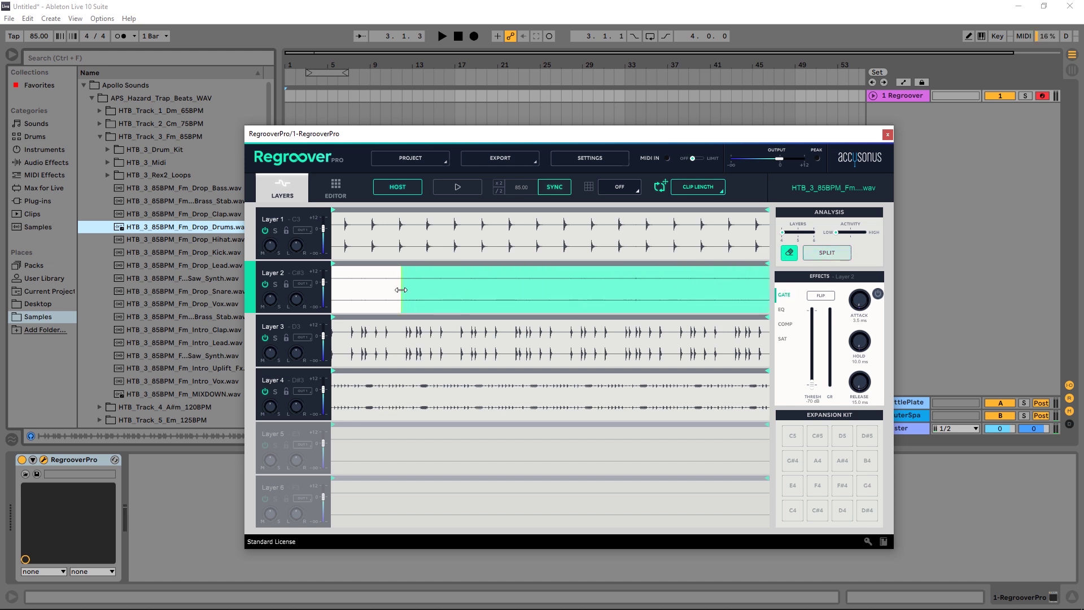
pyautogui.moveTo(401, 289); pyautogui.dragTo(327, 290)
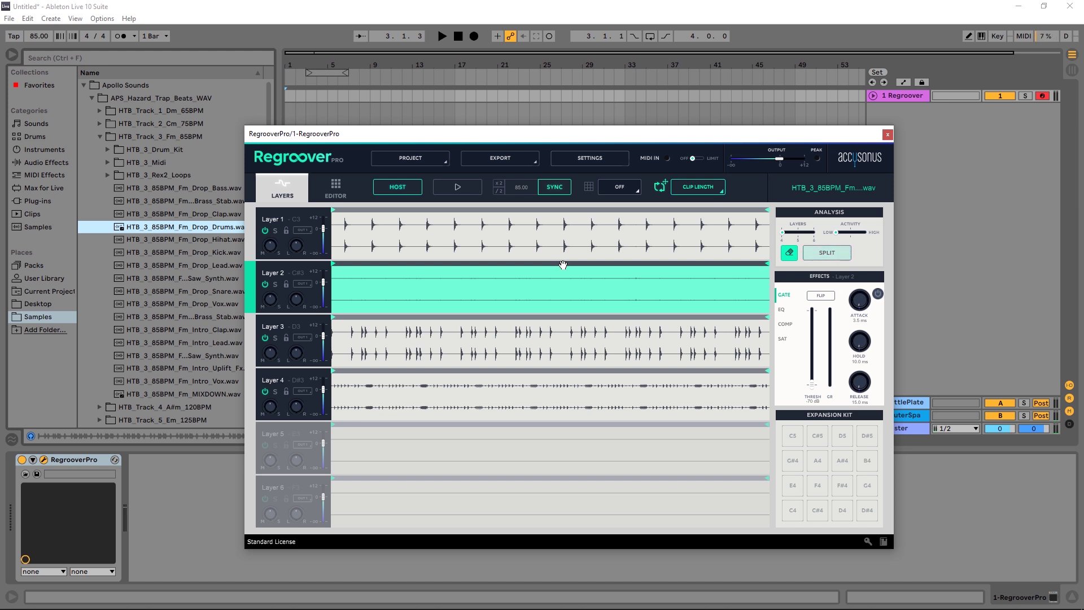
pyautogui.click(286, 233)
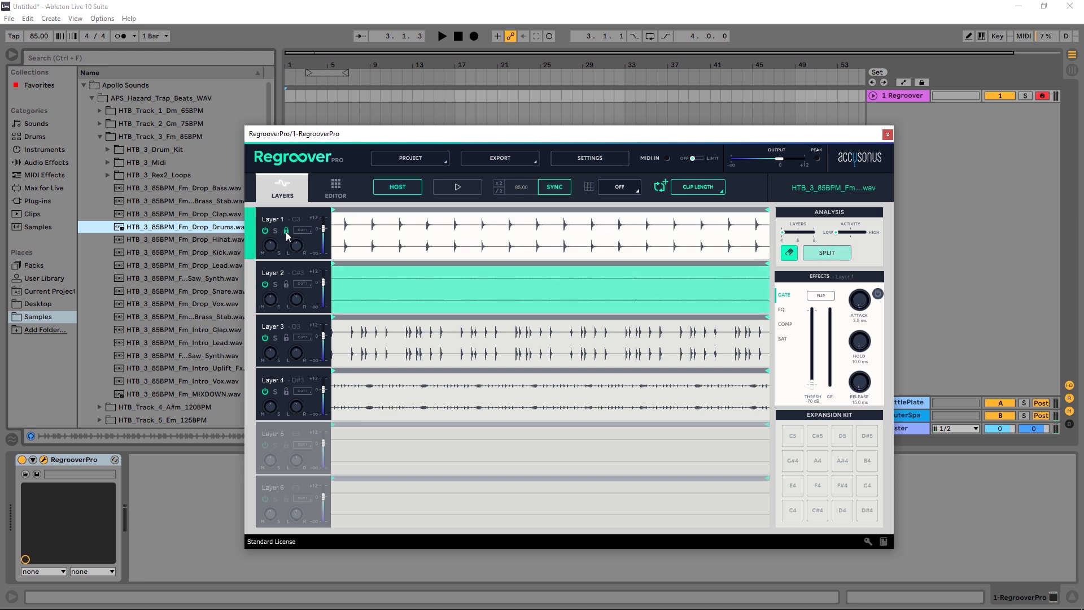
pyautogui.click(287, 392)
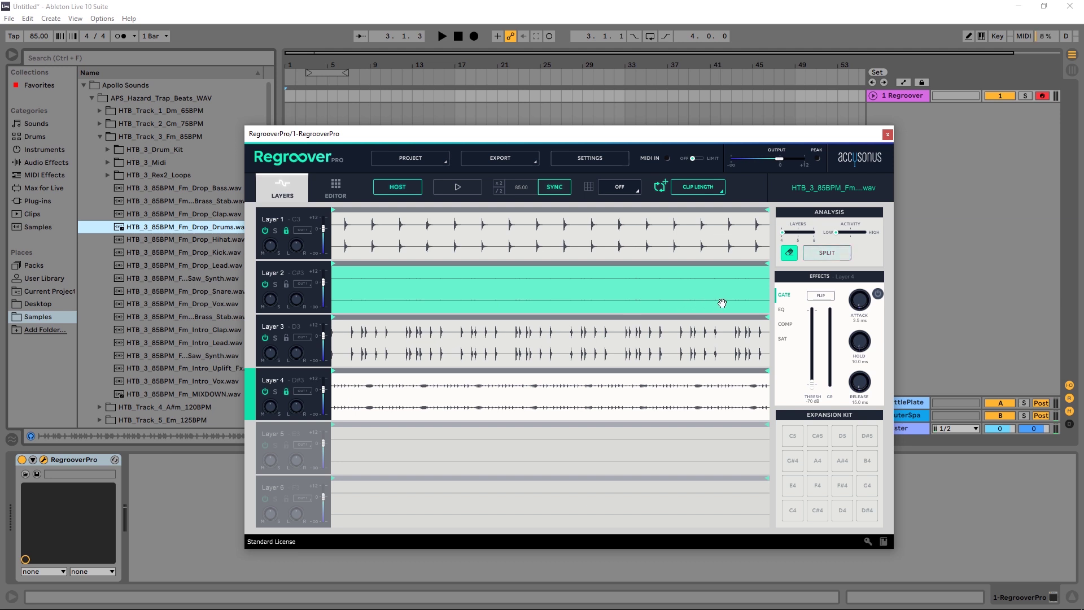
# Step: Re-split the loop using the erase marking and audition Layer 2 soloed
pyautogui.click(828, 253)
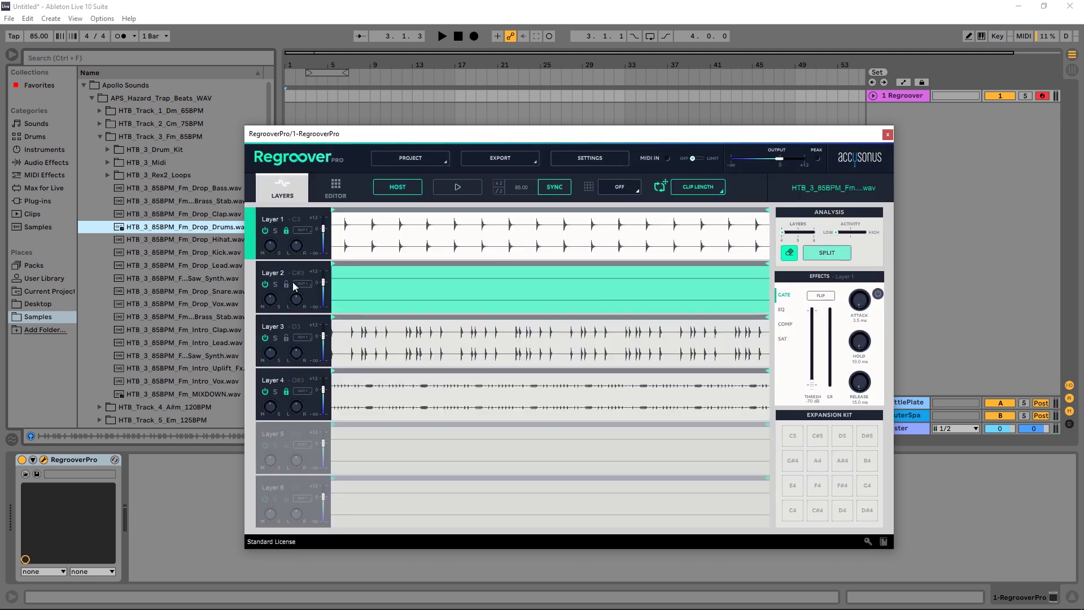
pyautogui.click(274, 284)
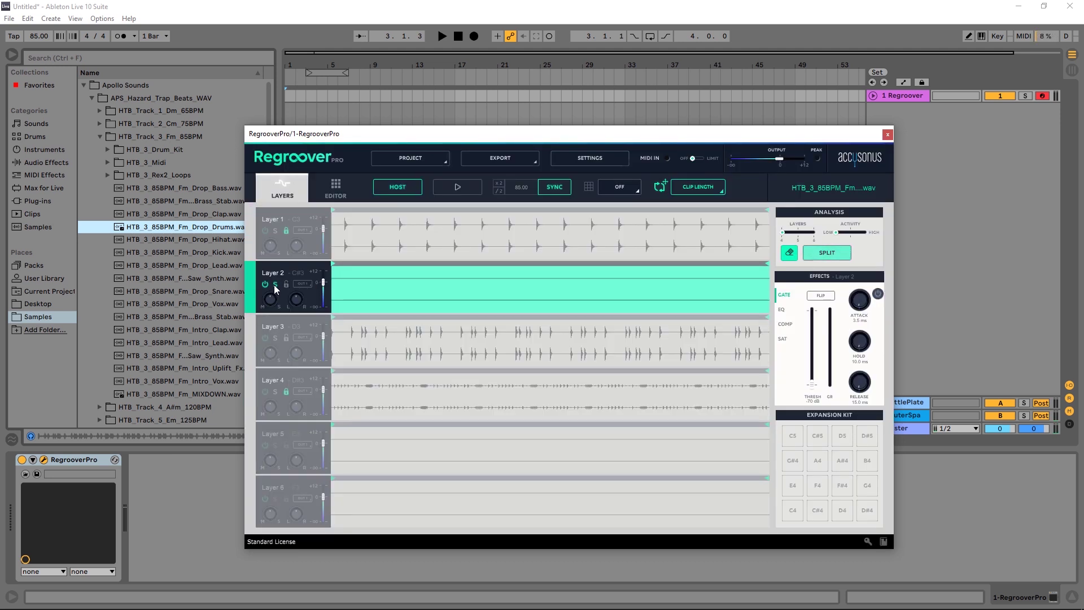
pyautogui.press('space')
pyautogui.press('space')
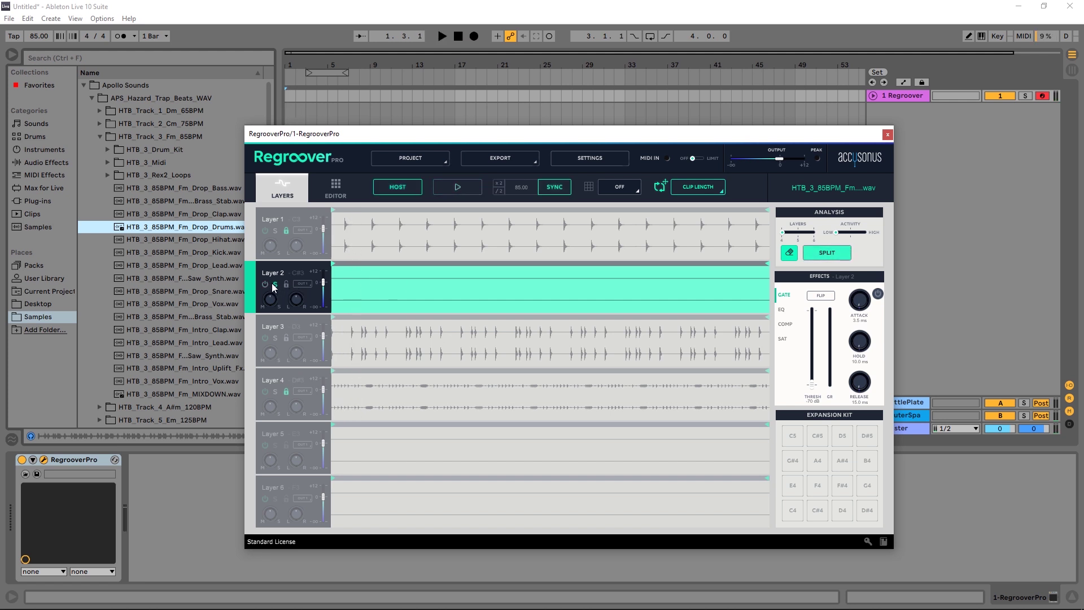
pyautogui.click(275, 284)
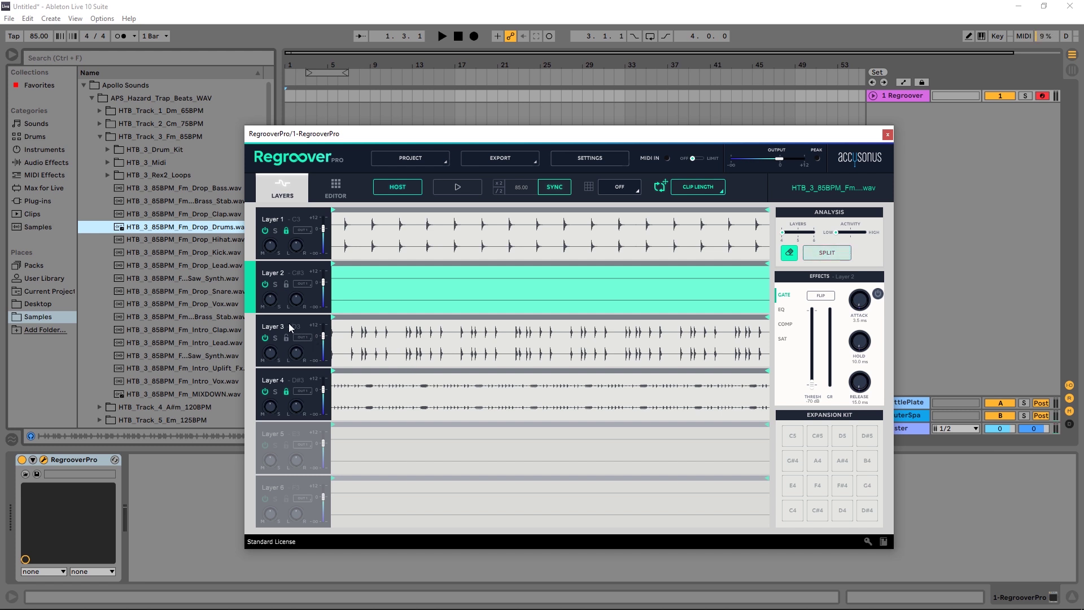
# Step: Audition Layer 3 soloed, then Layer 4 soloed
pyautogui.click(277, 338)
pyautogui.press('space')
pyautogui.press('space')
pyautogui.click(276, 336)
pyautogui.click(277, 394)
pyautogui.press('space')
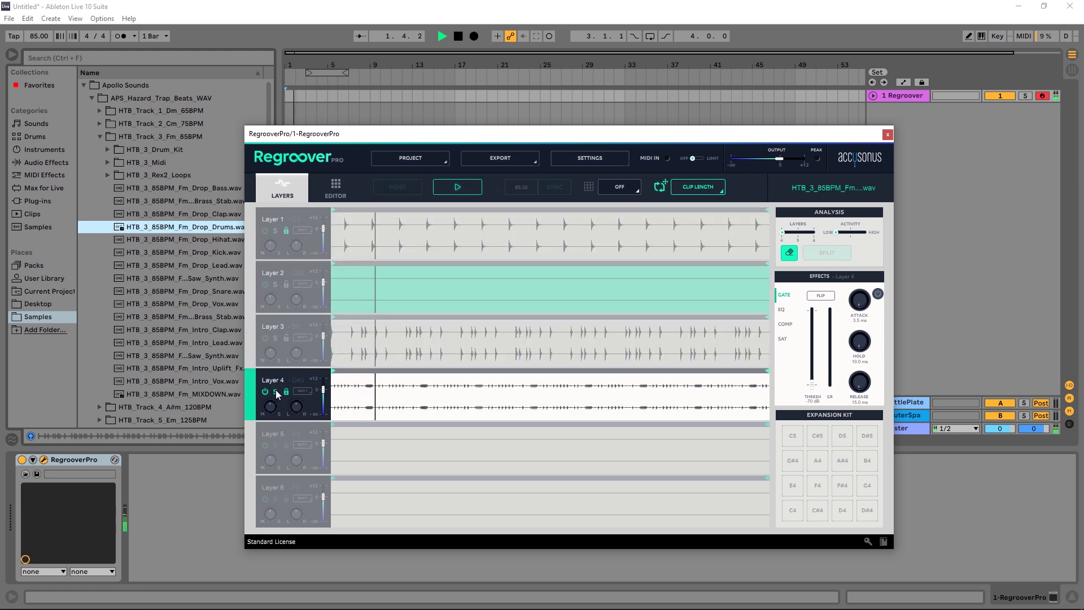
pyautogui.press('space')
# Step: Unsolo Layer 4, clear Layer 2's erase marking, and show the export options
pyautogui.click(276, 392)
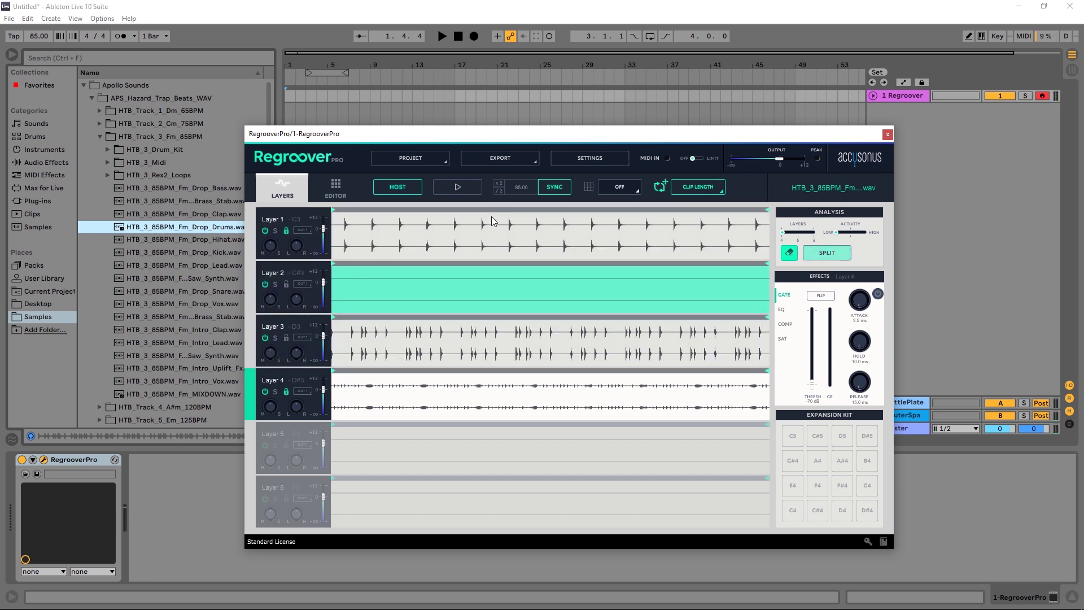
pyautogui.click(787, 252)
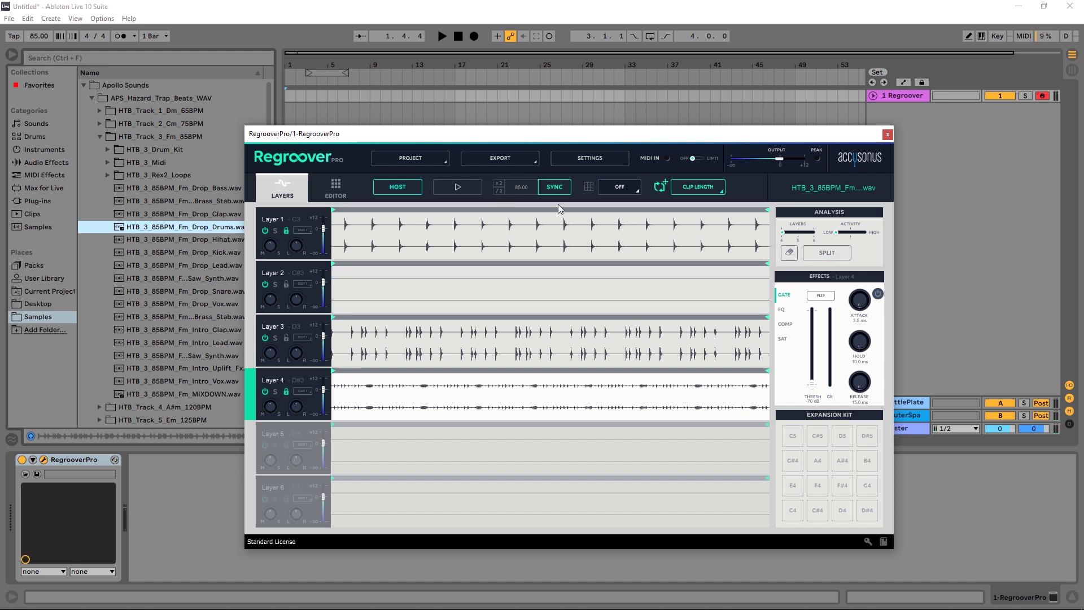
pyautogui.click(516, 158)
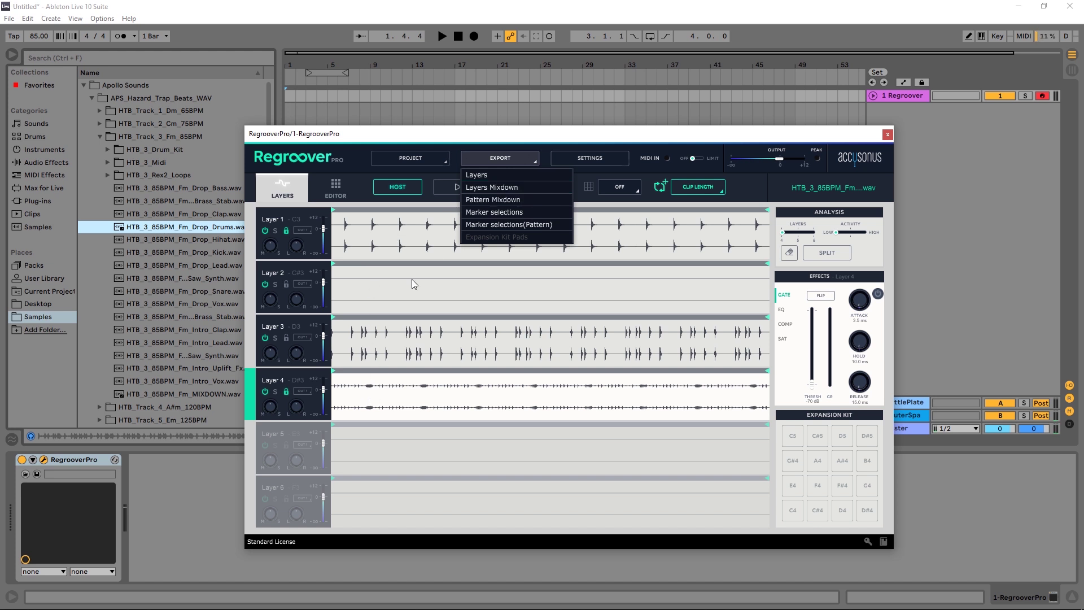
# Step: Close the export menu, then route Layer 3 to OUT 3 and Layer 4 to OUT 4
pyautogui.click(426, 144)
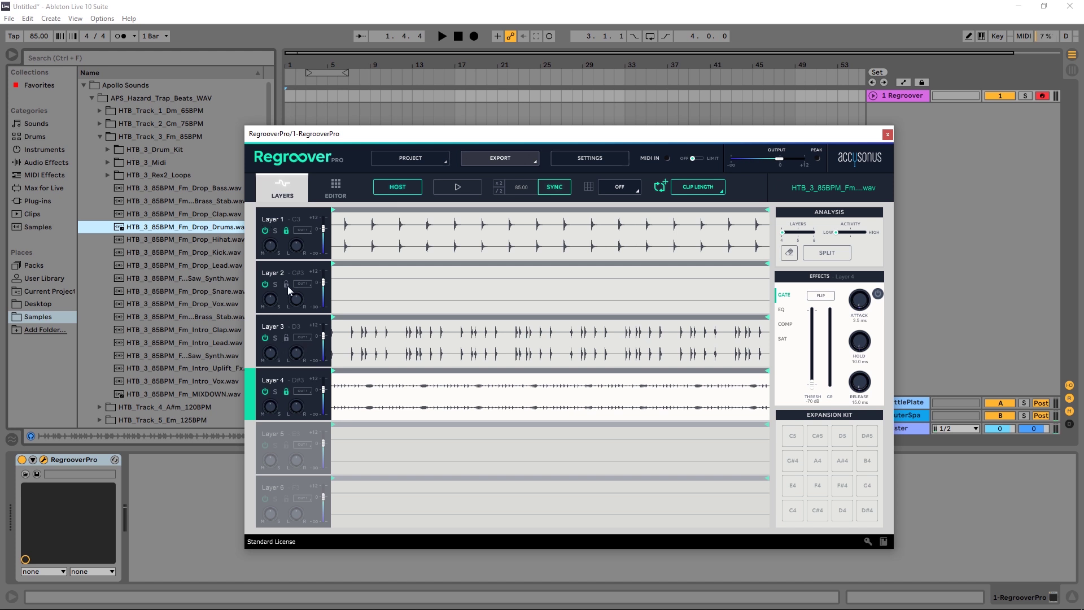
pyautogui.click(303, 340)
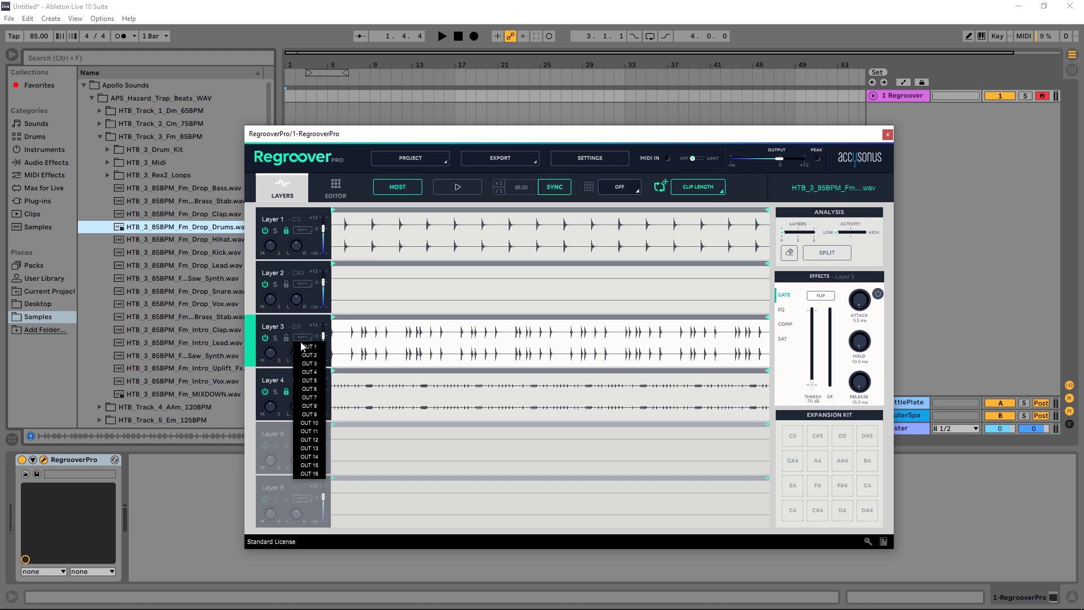
pyautogui.click(310, 353)
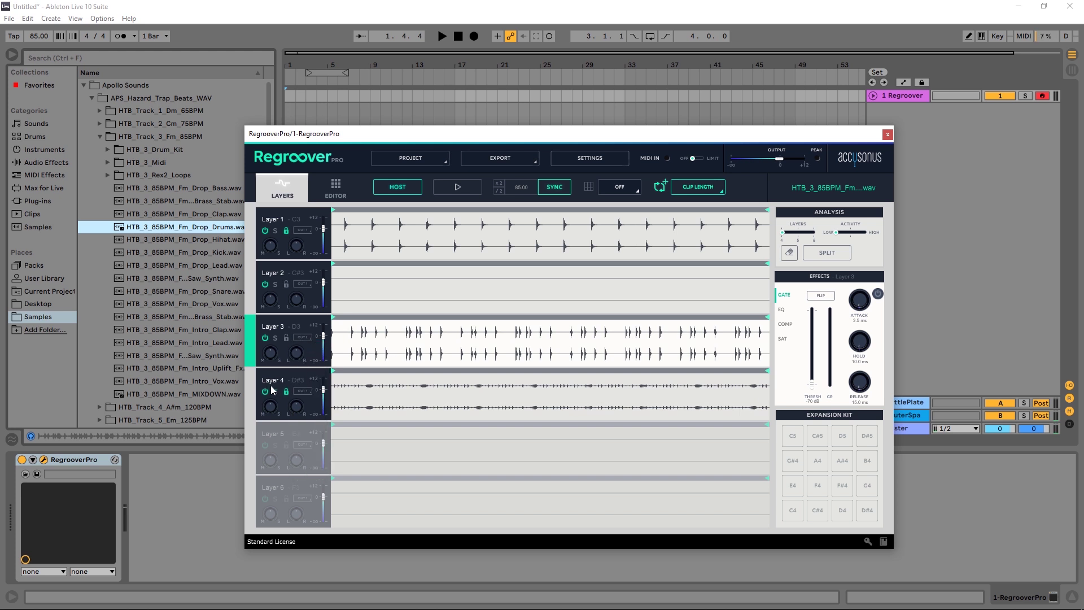
pyautogui.click(307, 390)
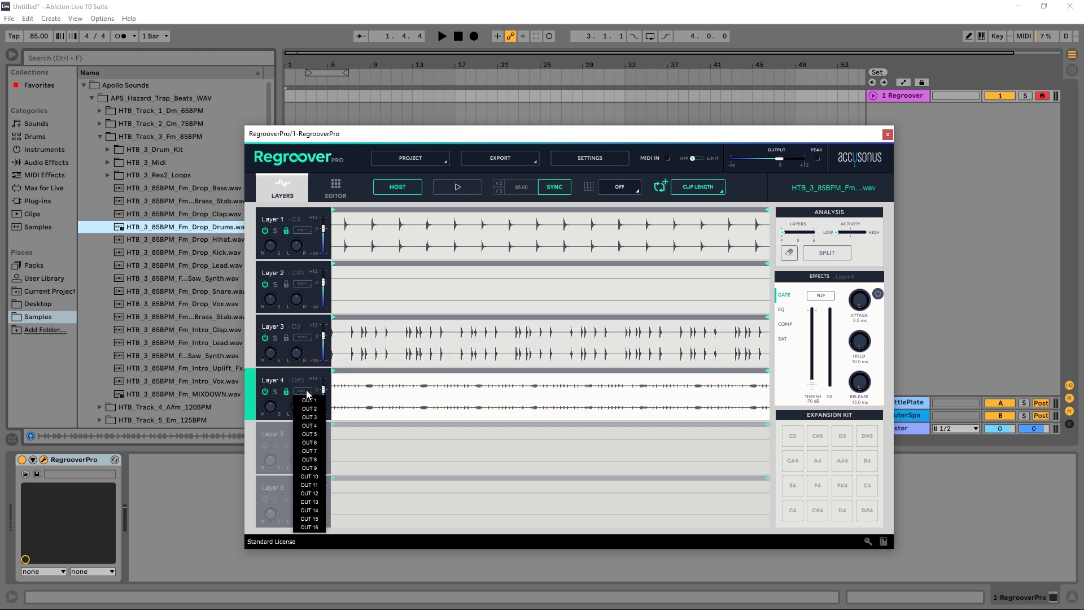
pyautogui.click(311, 426)
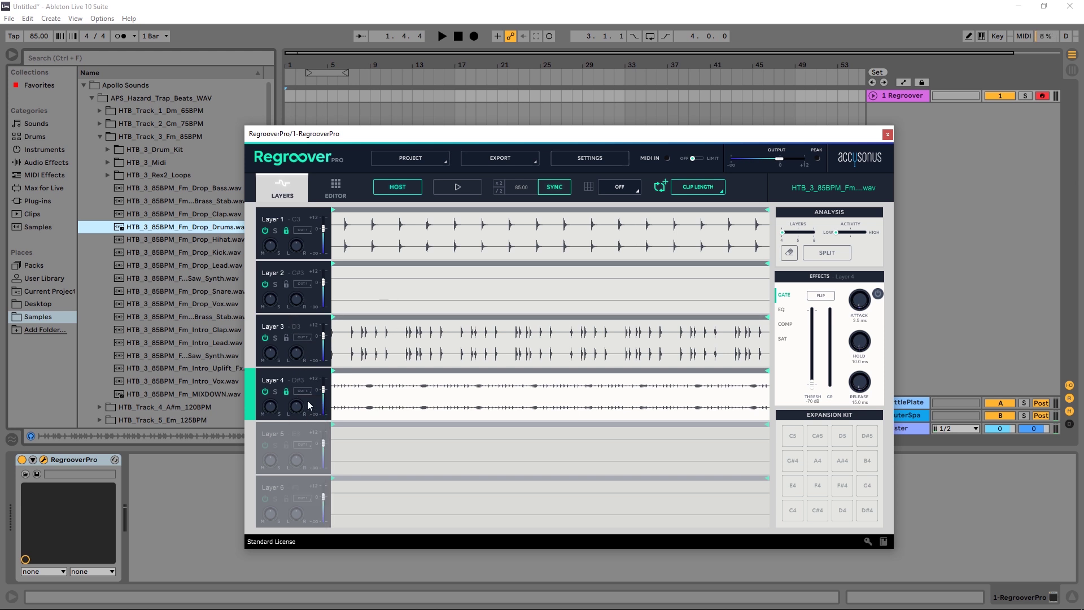
# Step: Route Layer 2 to OUT 2, keeping Layer 3 on OUT 3 and Layer 4 on OUT 4
pyautogui.click(301, 283)
pyautogui.click(309, 301)
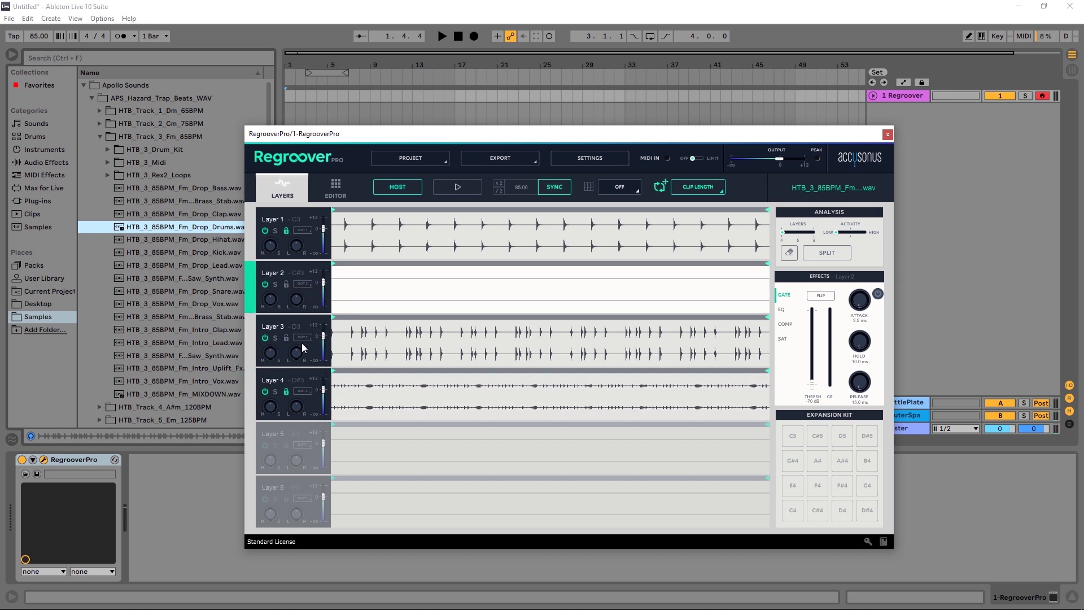
pyautogui.click(300, 337)
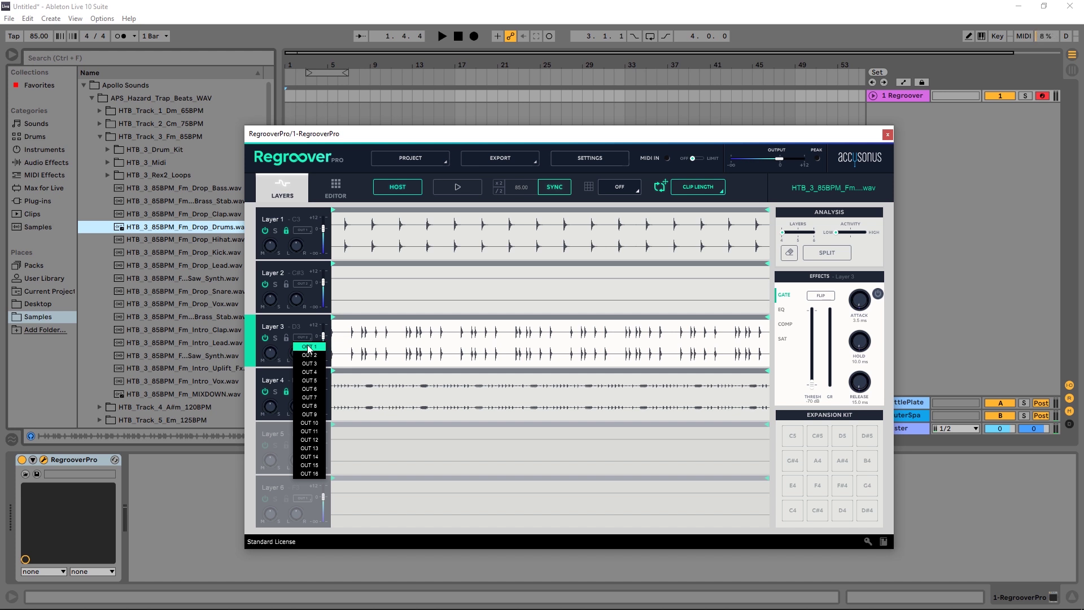
pyautogui.click(312, 365)
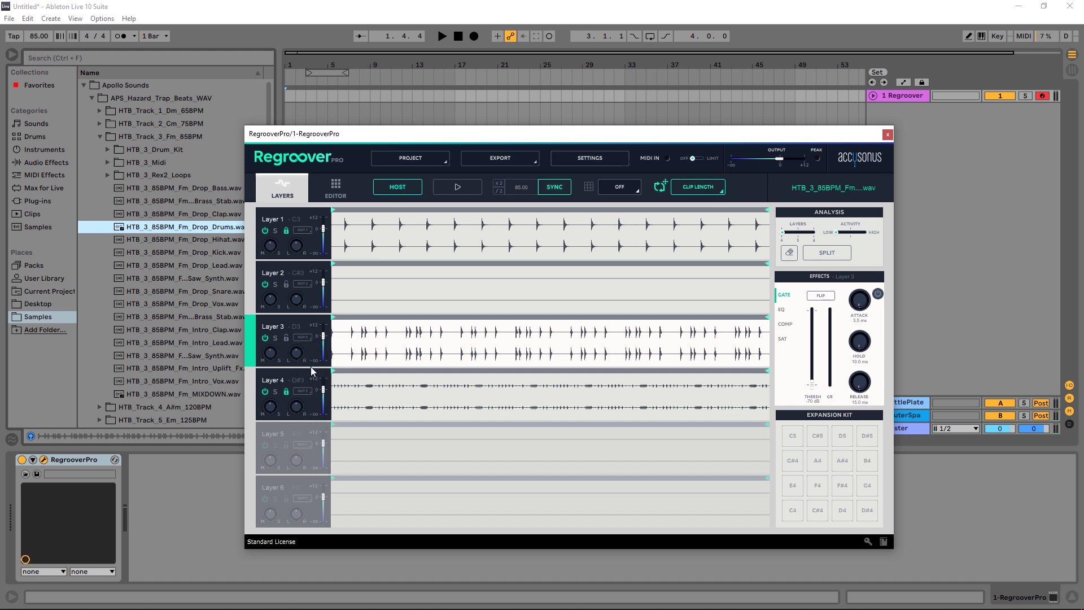
pyautogui.click(299, 394)
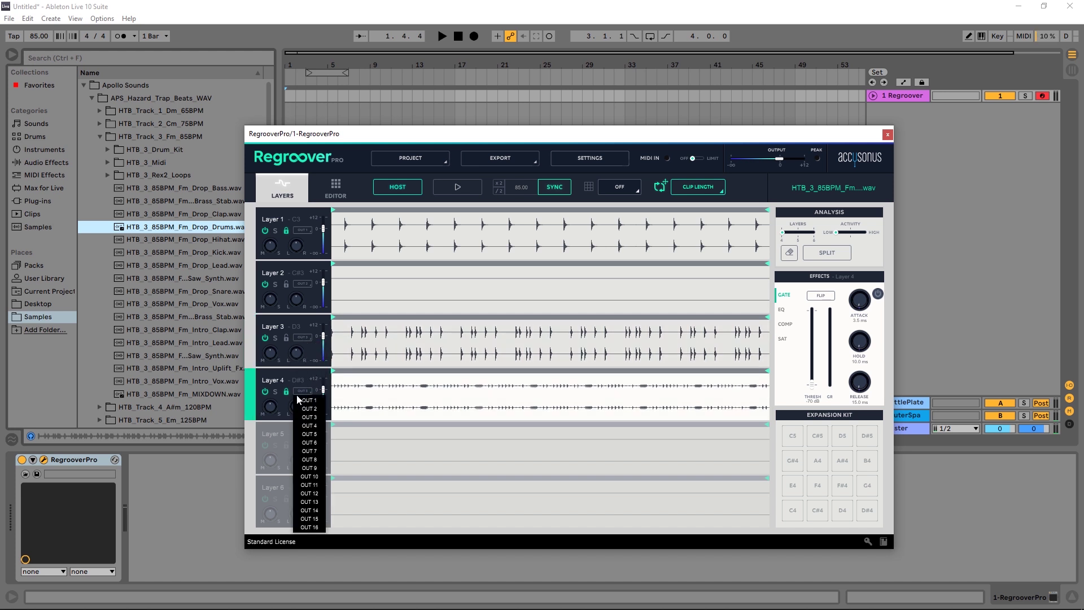
pyautogui.click(310, 425)
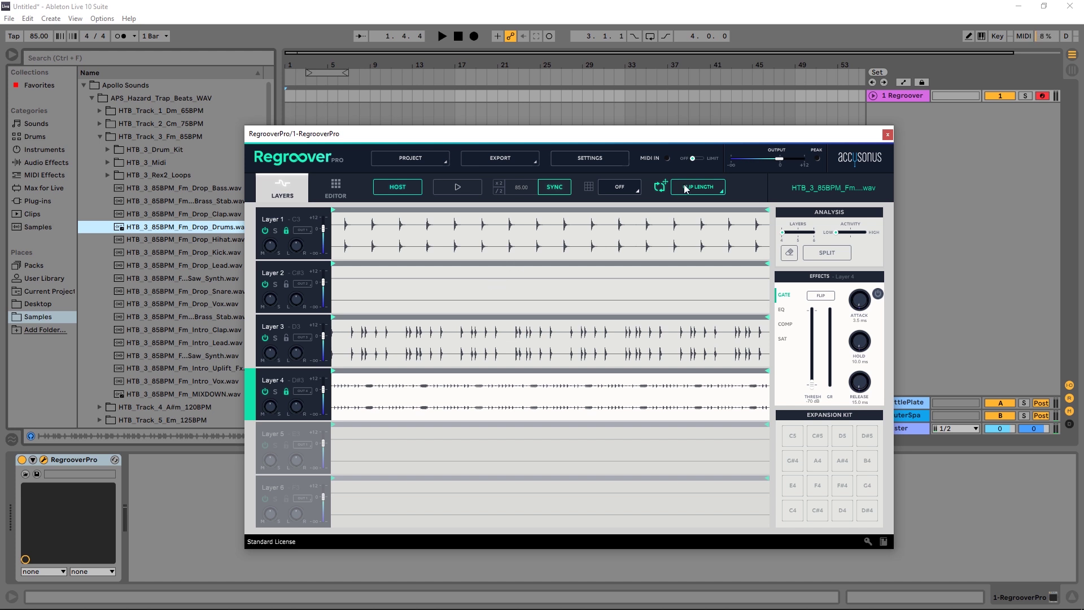
# Step: Add three audio tracks and feed 2 Audio from RegrooverPro output #2
pyautogui.click(862, 129)
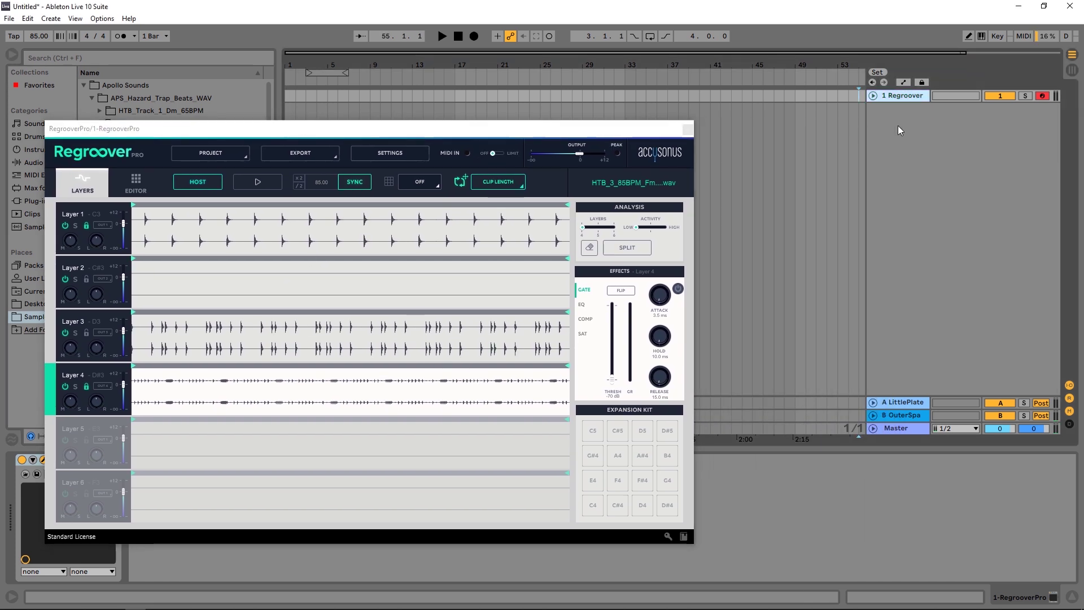
pyautogui.hotkey('ctrl', 't')
pyautogui.hotkey('ctrl', 't')
pyautogui.hotkey('ctrl', 't')
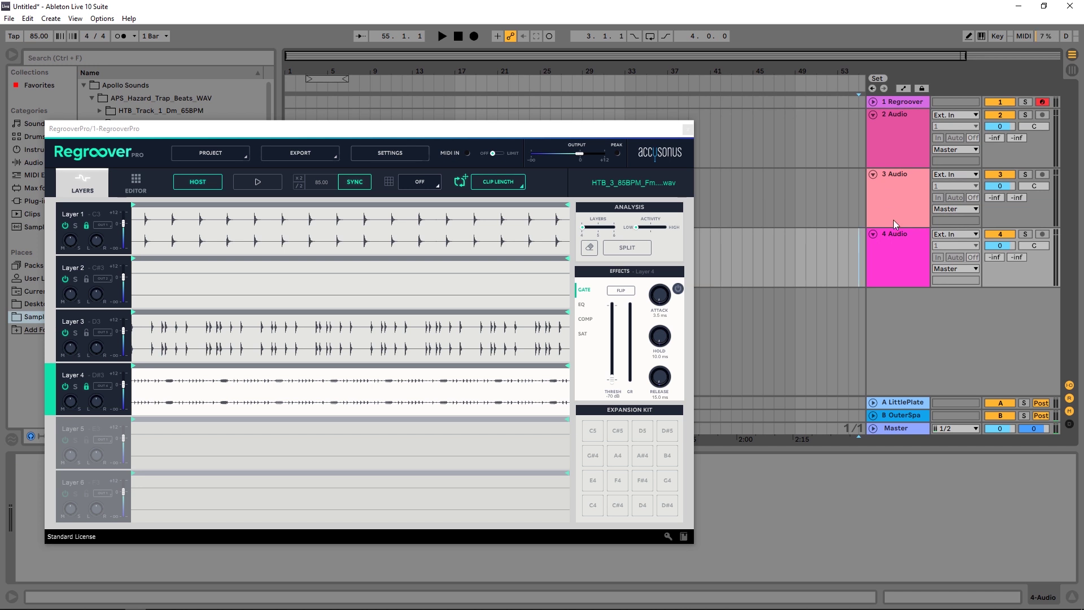
pyautogui.click(954, 116)
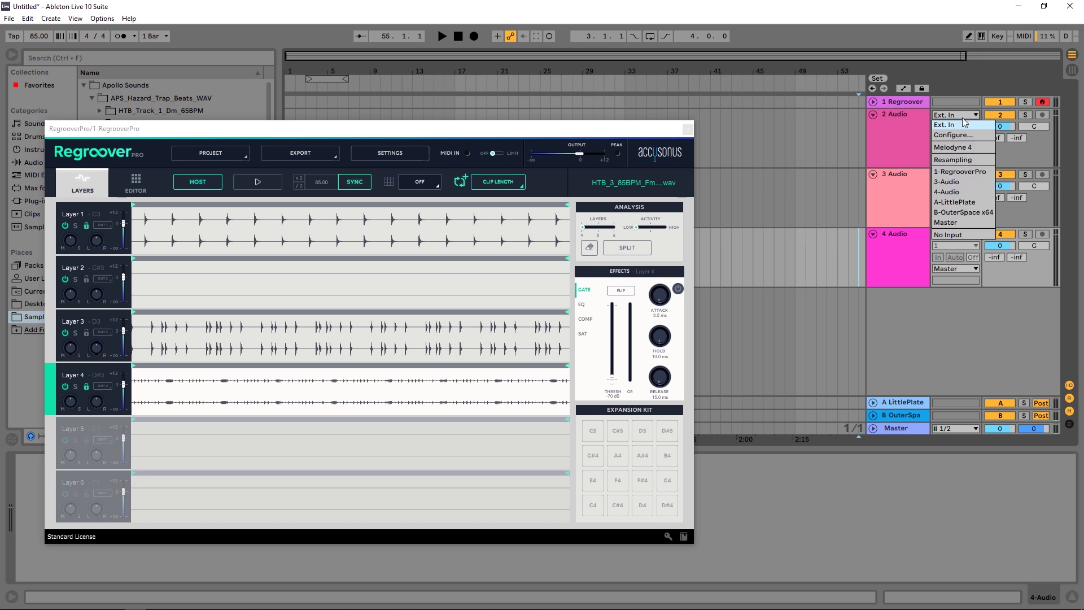
pyautogui.click(948, 172)
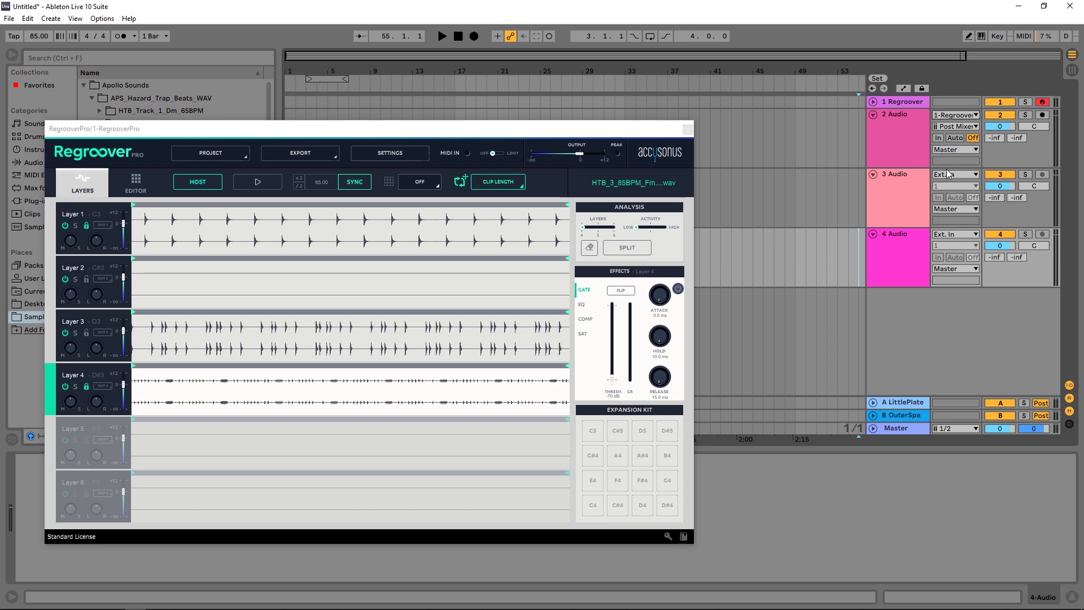
pyautogui.click(953, 126)
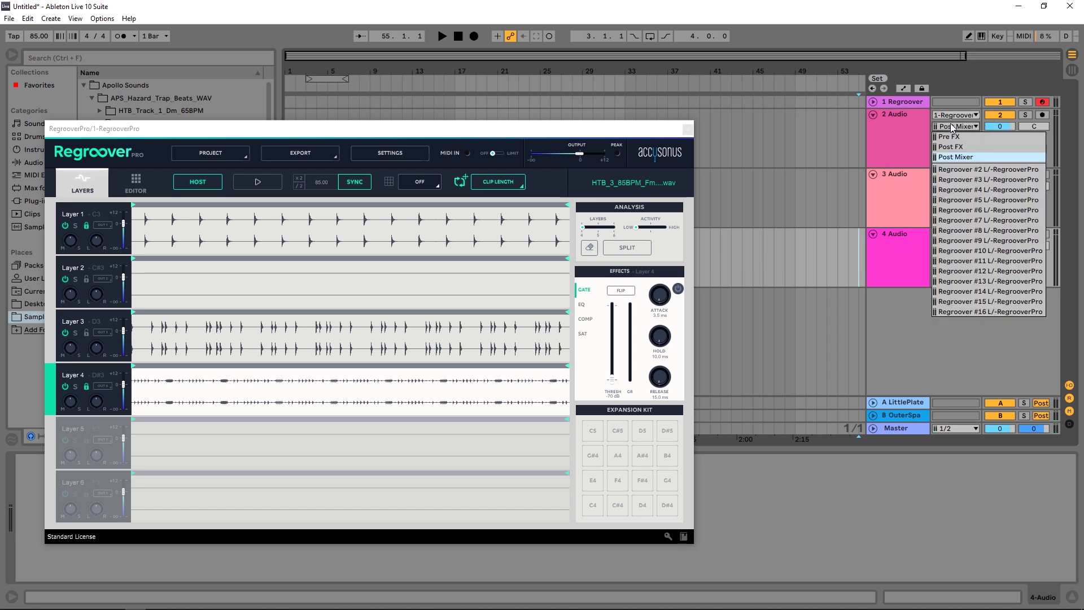
pyautogui.click(958, 170)
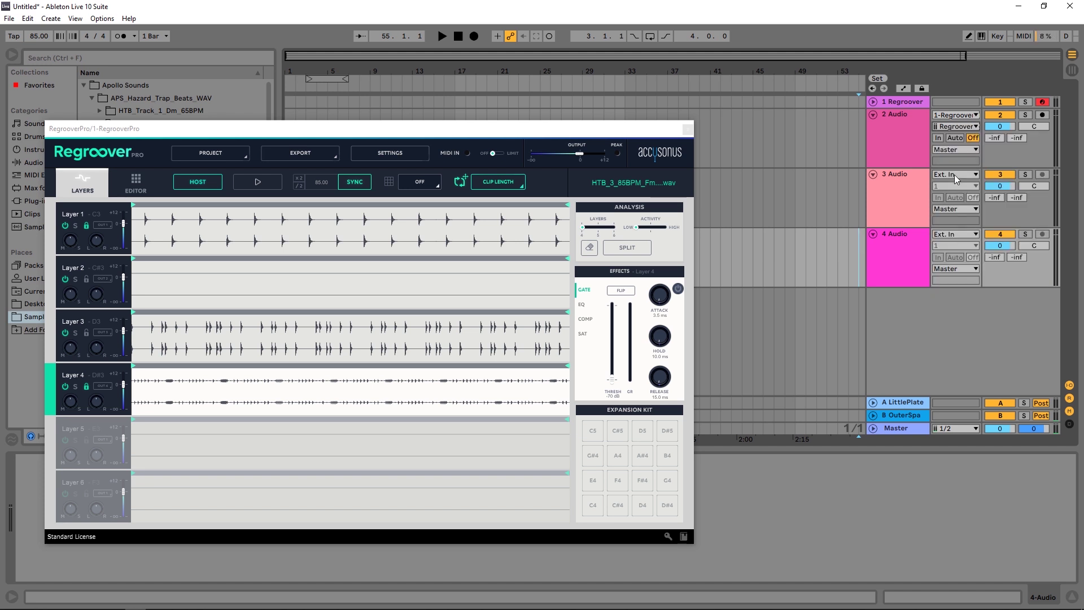
# Step: Feed 3 Audio from its own RegrooverPro output and 4 Audio from output #4
pyautogui.click(957, 175)
pyautogui.click(960, 232)
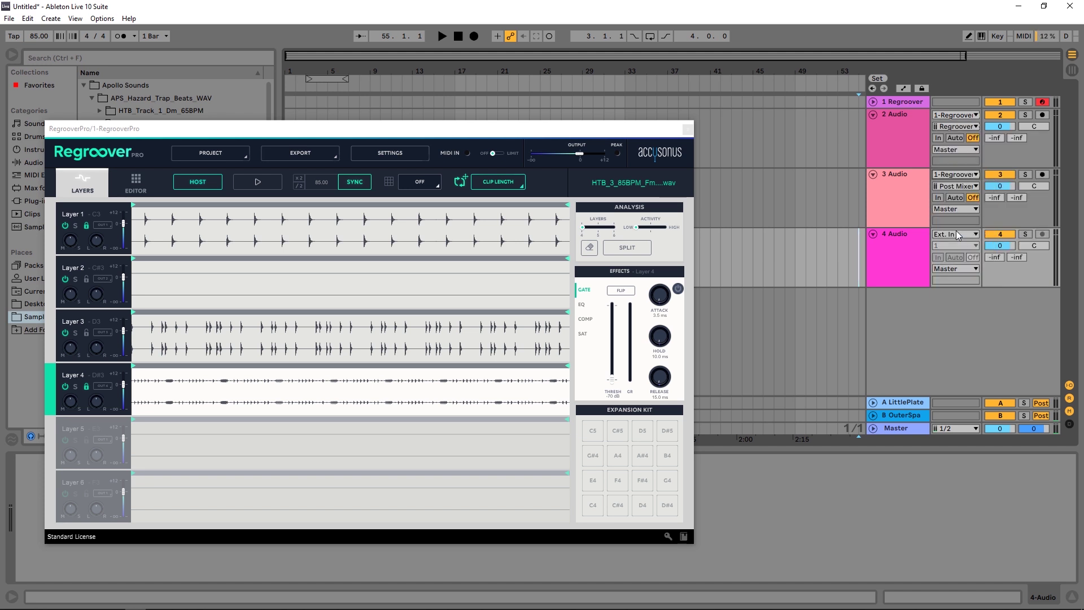
pyautogui.click(954, 185)
pyautogui.click(965, 229)
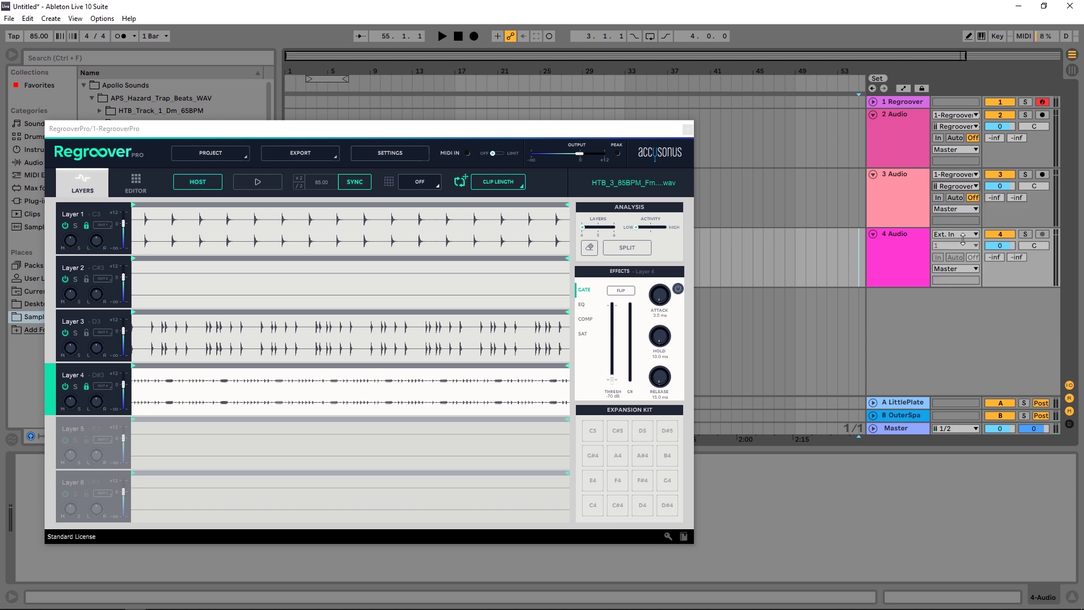
pyautogui.click(960, 235)
pyautogui.click(963, 290)
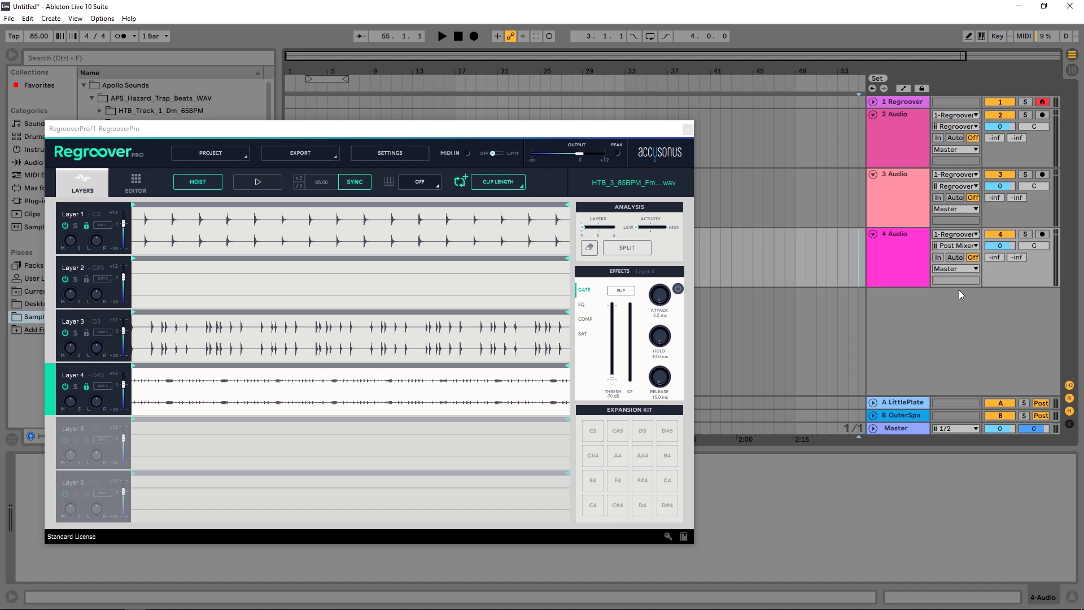
pyautogui.click(957, 246)
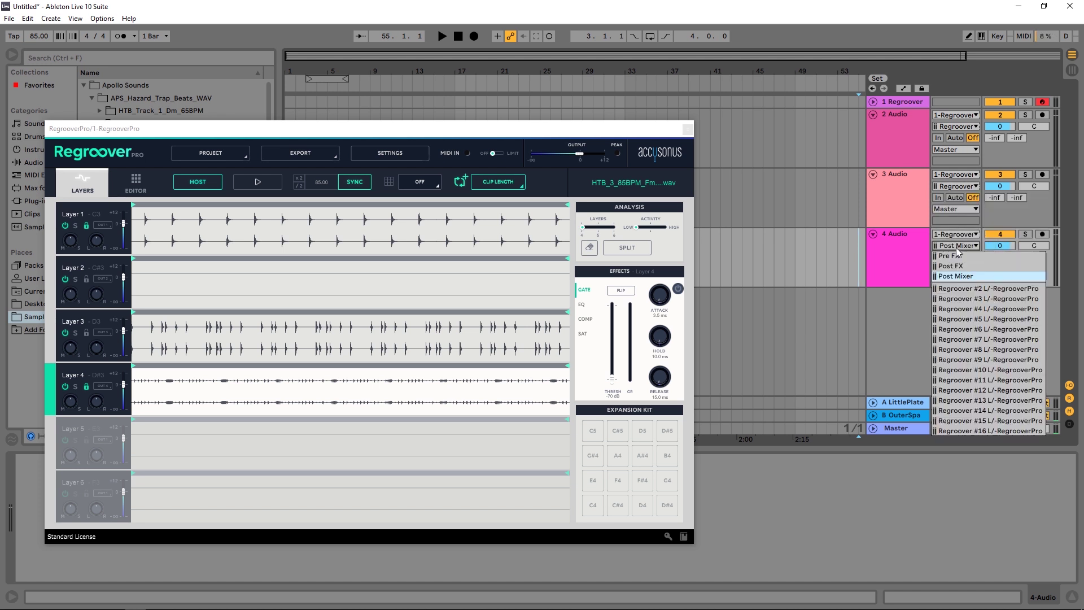
pyautogui.click(961, 308)
# Step: Bring the Regroover window back into view and play the loop briefly
pyautogui.moveTo(585, 128); pyautogui.dragTo(675, 105)
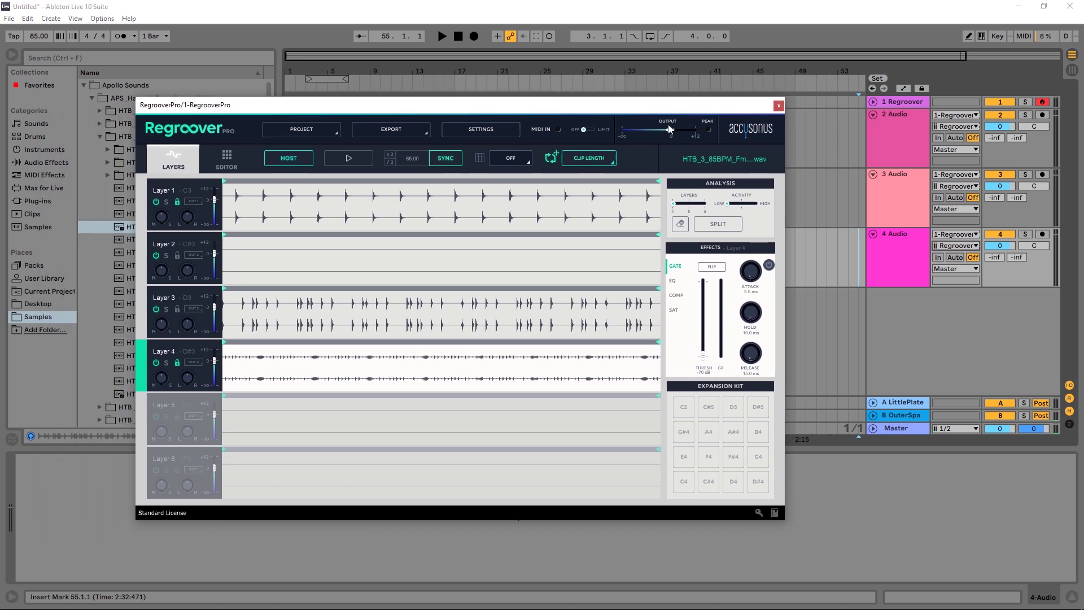
pyautogui.press('space')
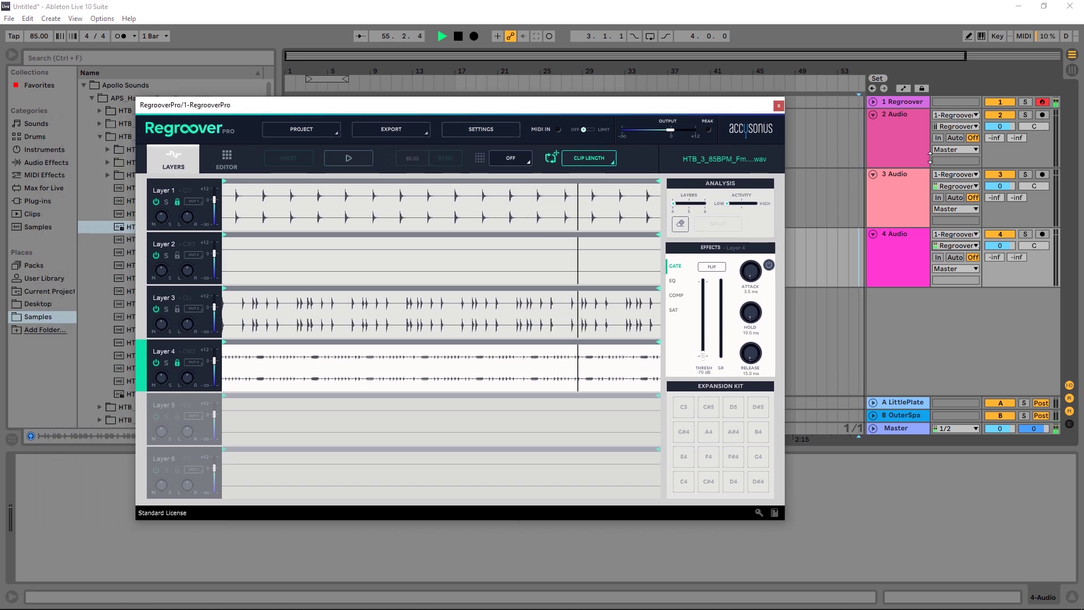
pyautogui.press('space')
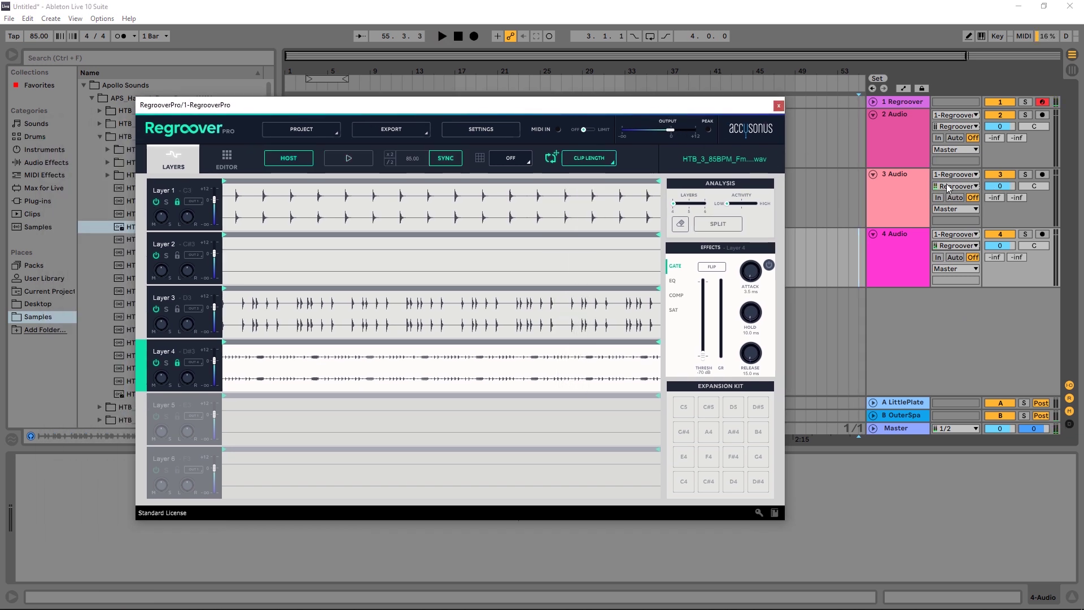
pyautogui.click(973, 141)
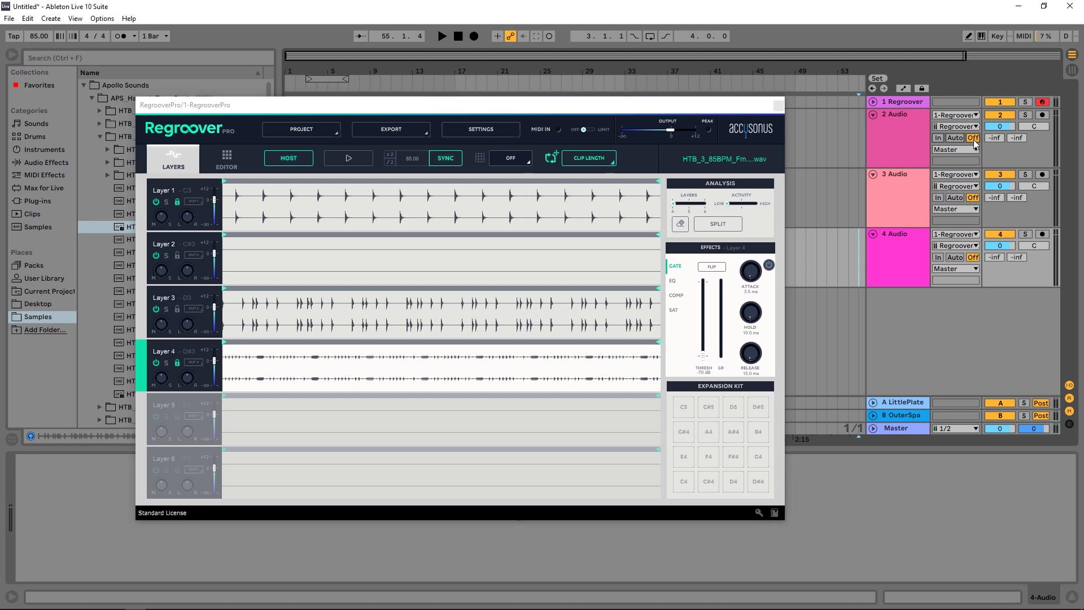
# Step: Set Monitor to In on 2 Audio, 3 Audio and 4 Audio, then play the loop to check
pyautogui.click(938, 138)
pyautogui.click(938, 197)
pyautogui.click(938, 257)
pyautogui.press('space')
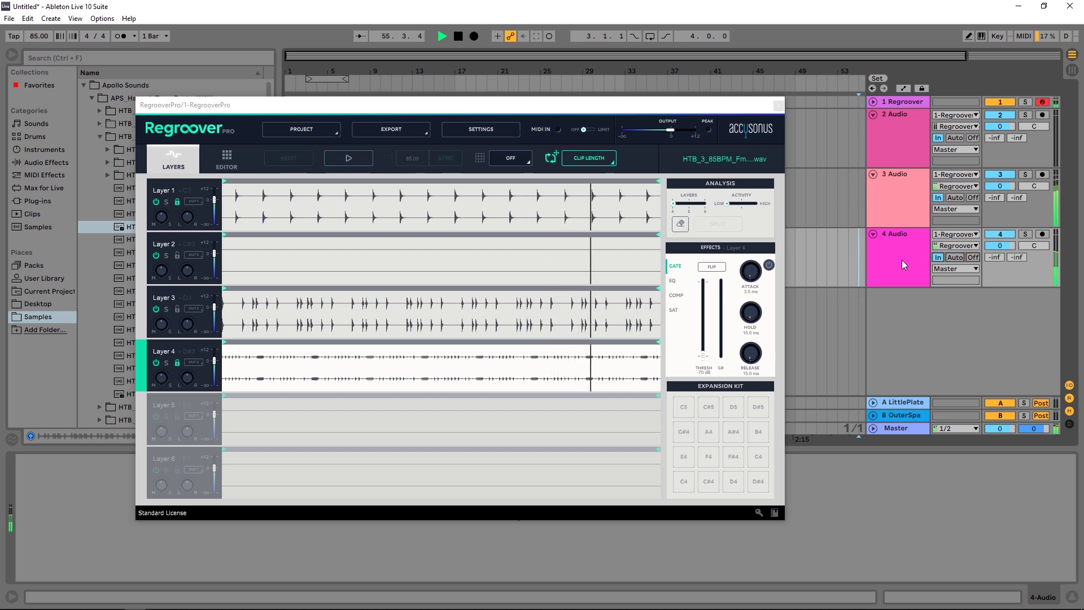
pyautogui.press('space')
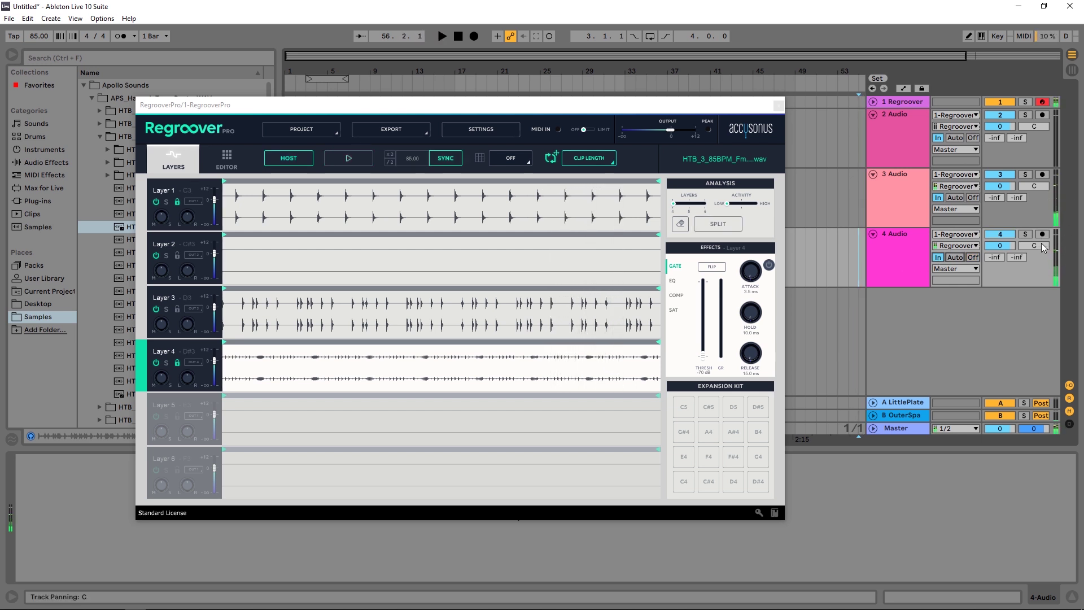
# Step: Unfold the 1 Regroover track to reveal its In/Out routing
pyautogui.click(875, 102)
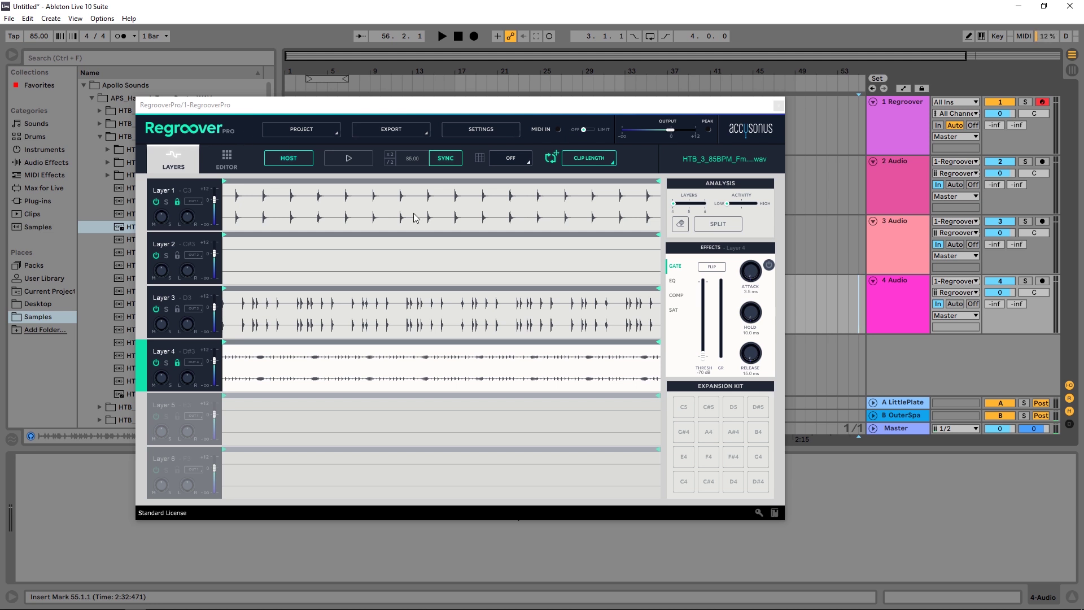
# Step: Close Regroover Pro, show the Plug-ins browser folder, then reopen the RegrooverPro window over the arrangement
pyautogui.click(778, 106)
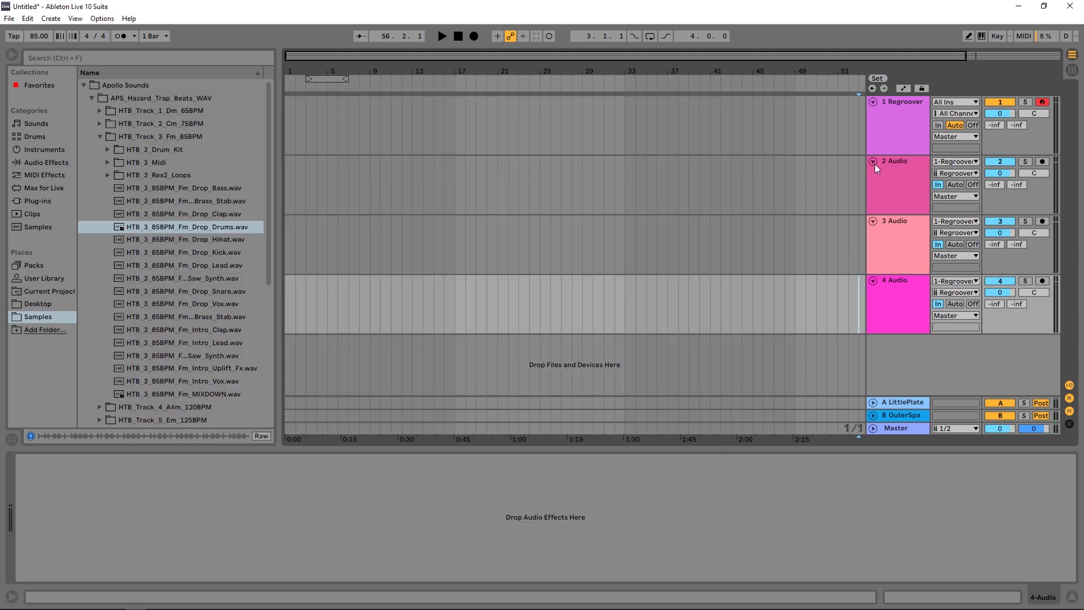
pyautogui.click(34, 201)
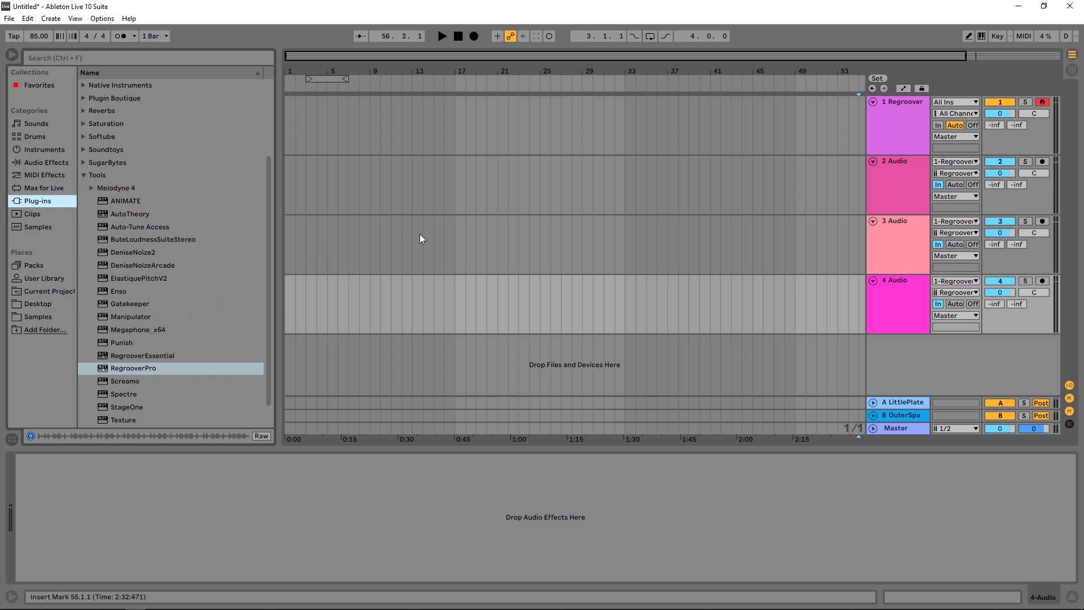
pyautogui.press('Up')
pyautogui.press('Up')
pyautogui.press('Up')
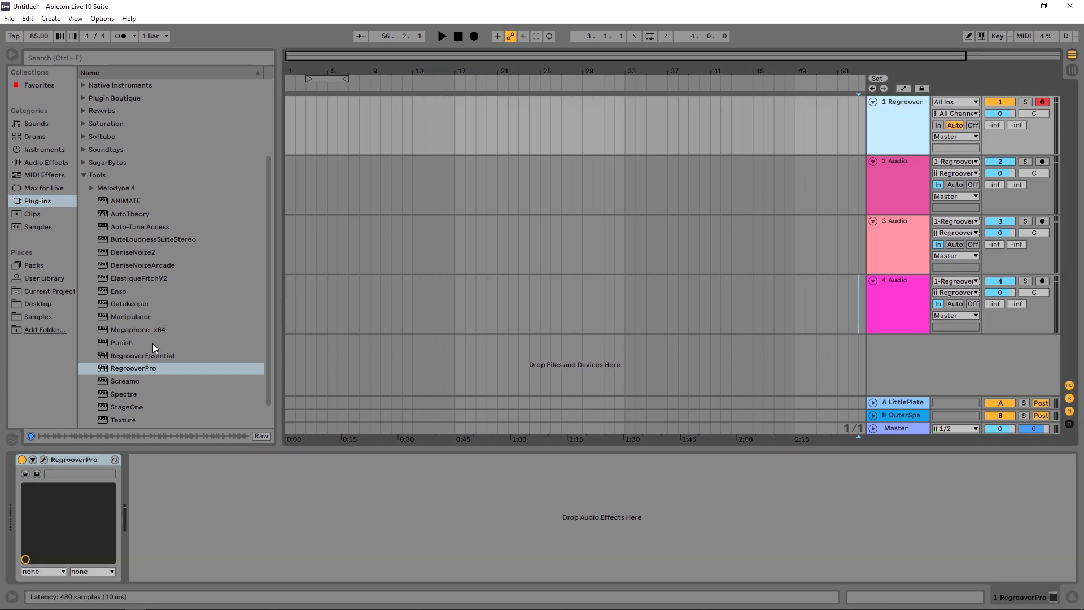
pyautogui.hotkey('ctrl', 'alt', 'p')
pyautogui.moveTo(412, 109); pyautogui.dragTo(510, 110)
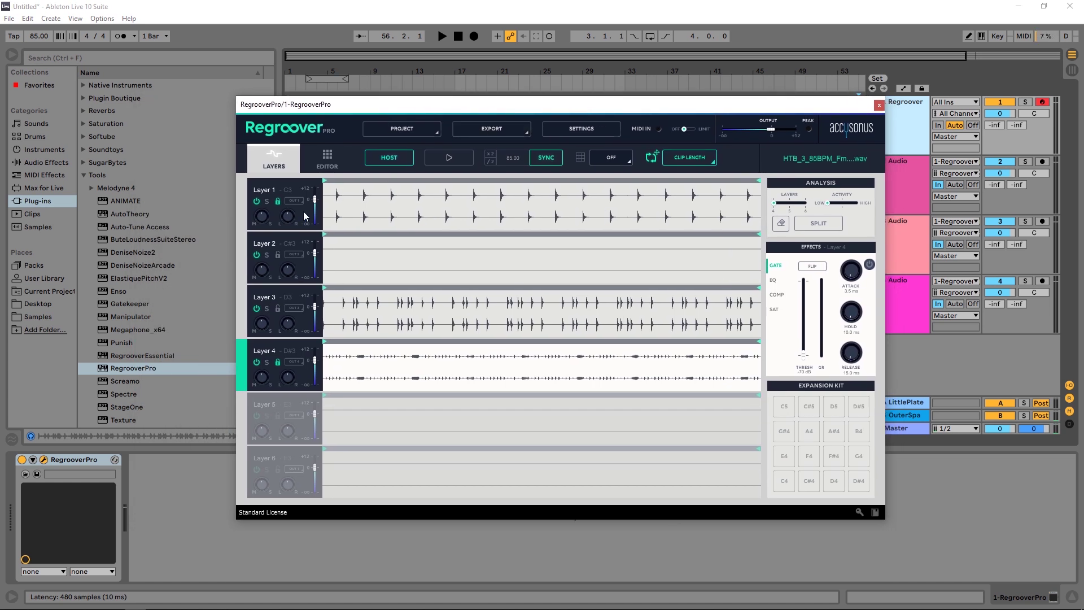